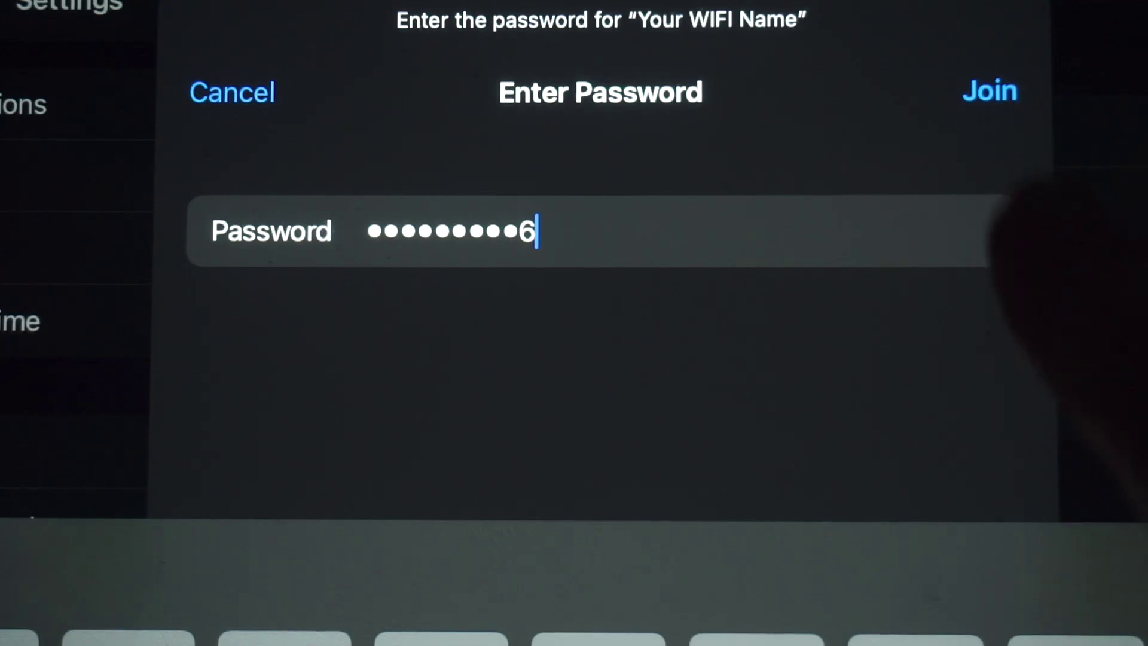
Join the 'Your WIFI Name' network with the entered Wi-Fi password.
click(990, 91)
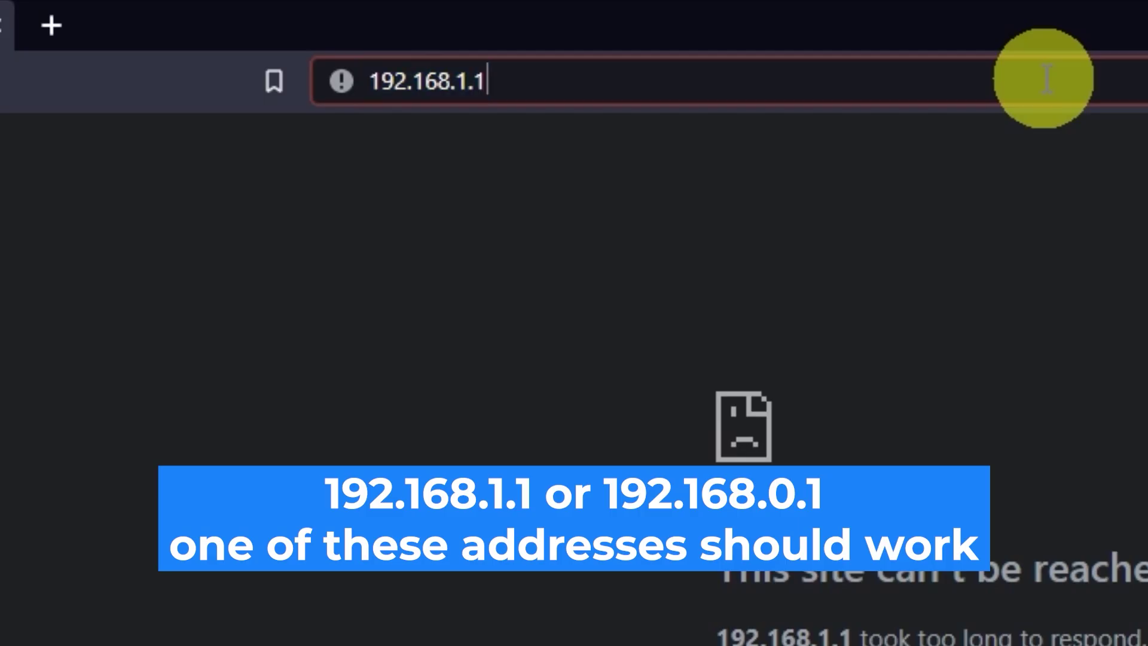
Change the address from 192.168.1.1 to 192.168.0.1 and load the router login page.
key(BackSpace)
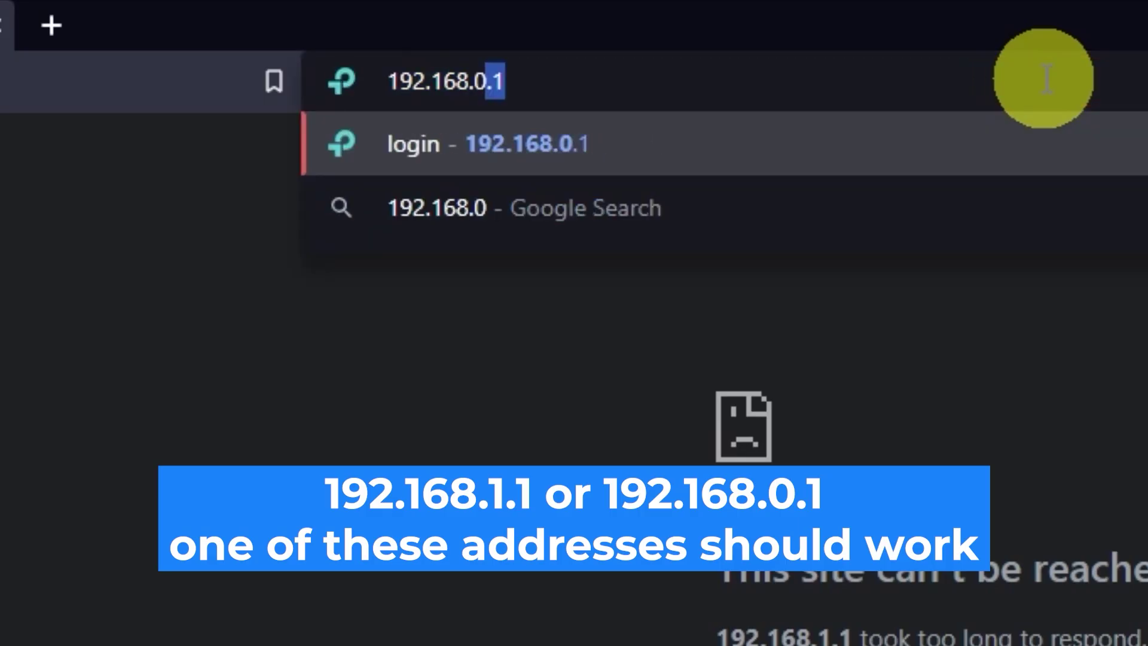
text(.1)
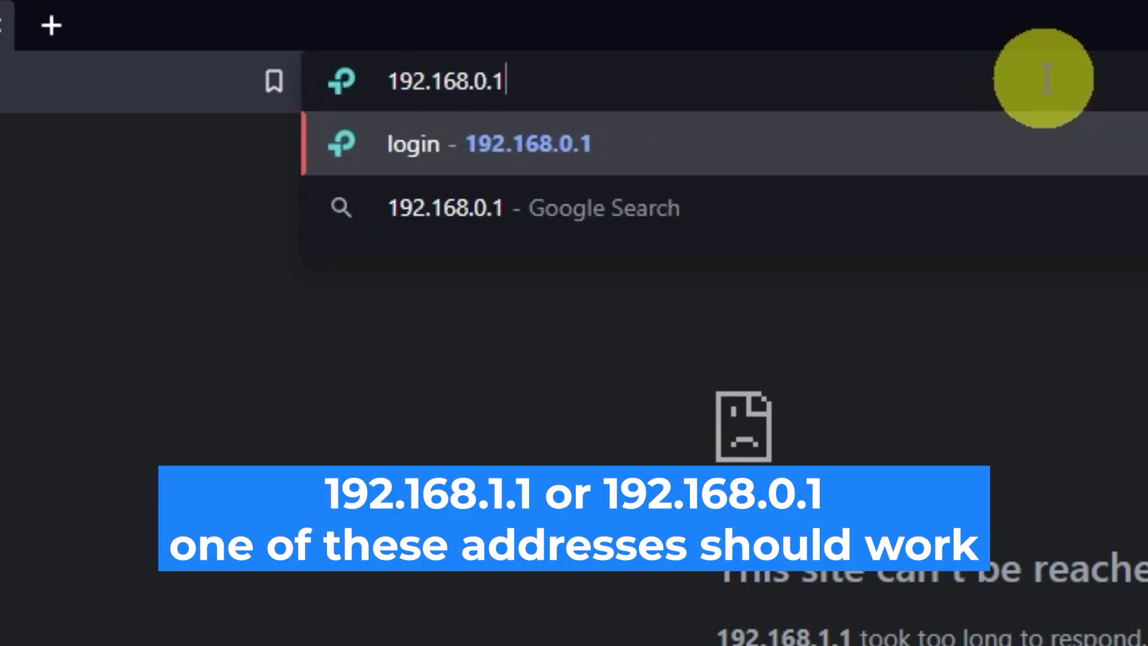
key(Return)
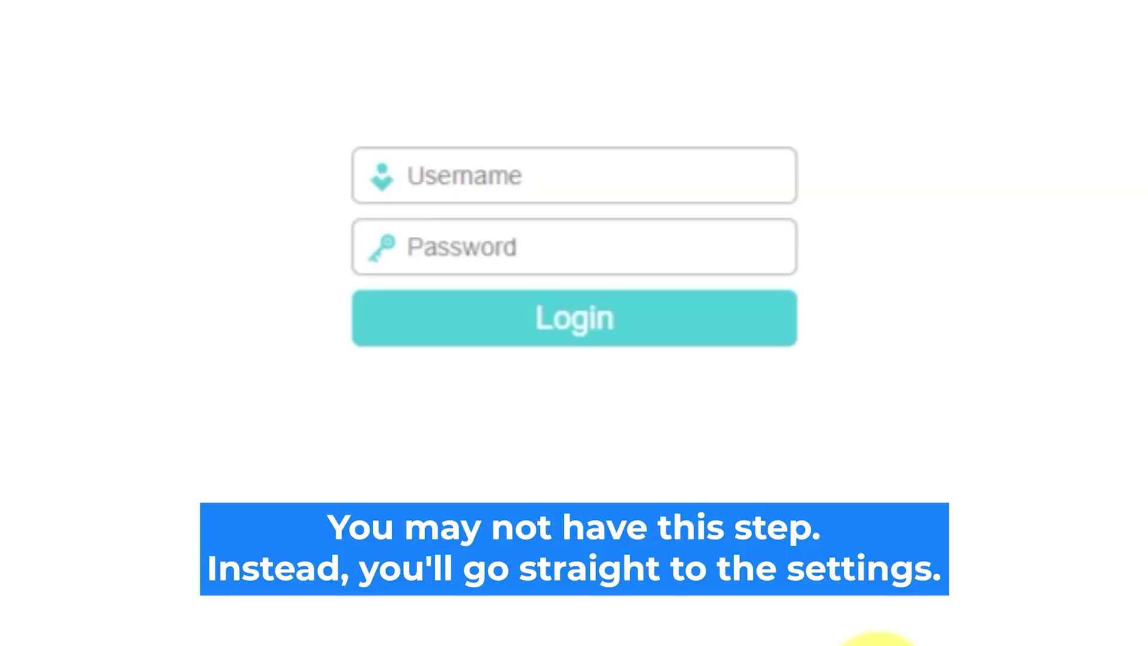
Log in to the router with username admin and the default password.
click(614, 174)
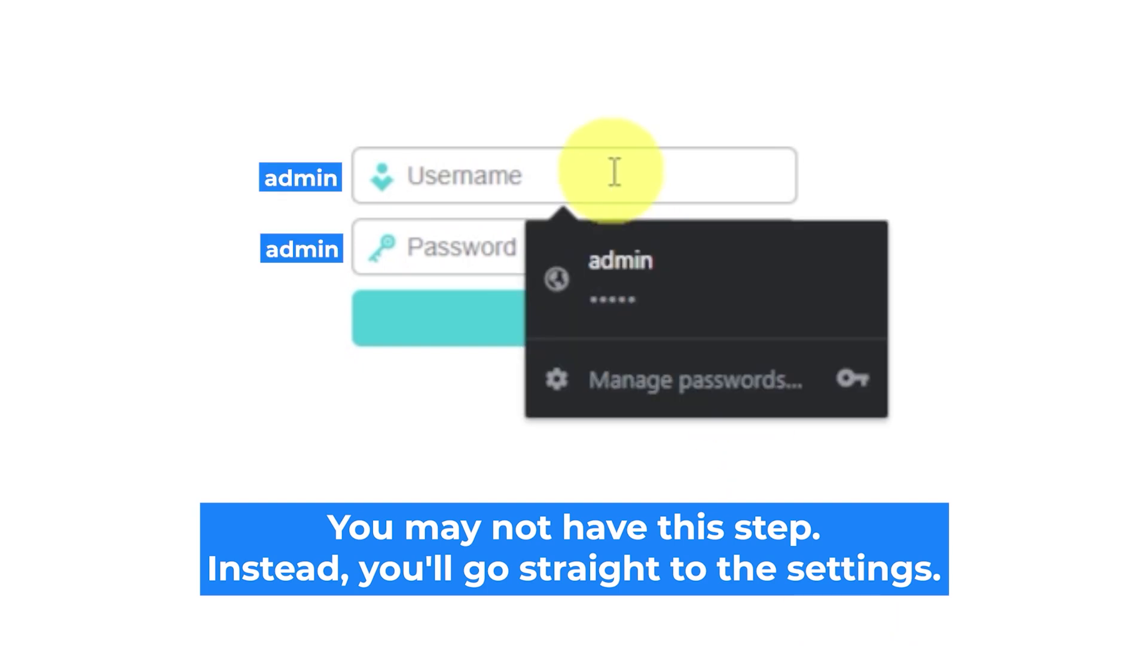
text(admin)
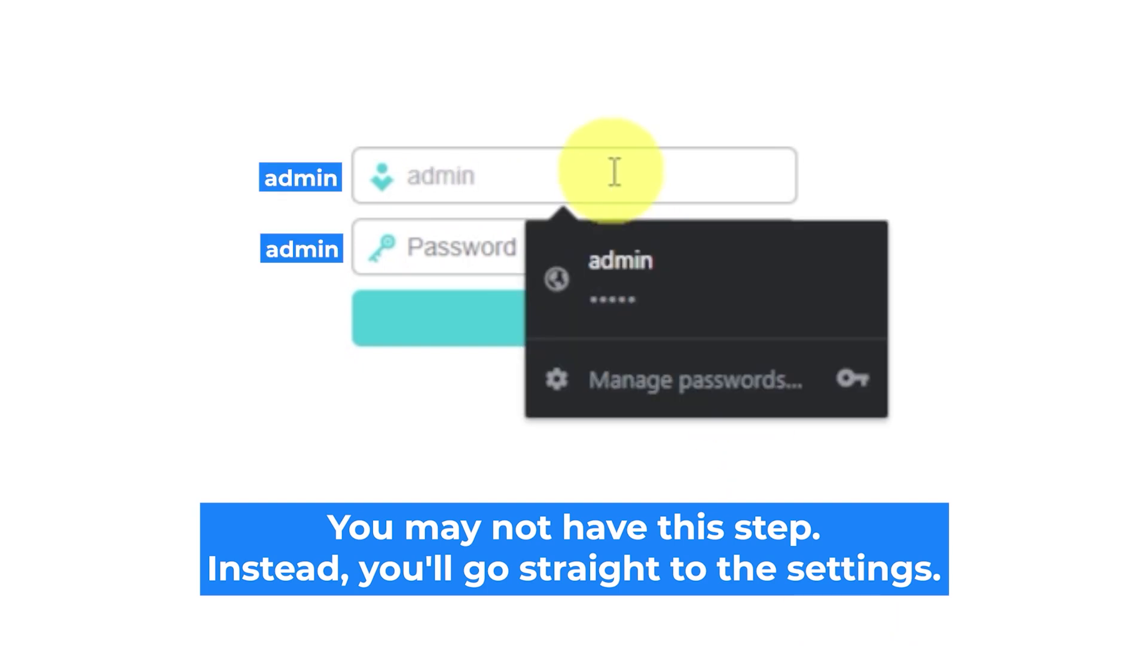
click(476, 248)
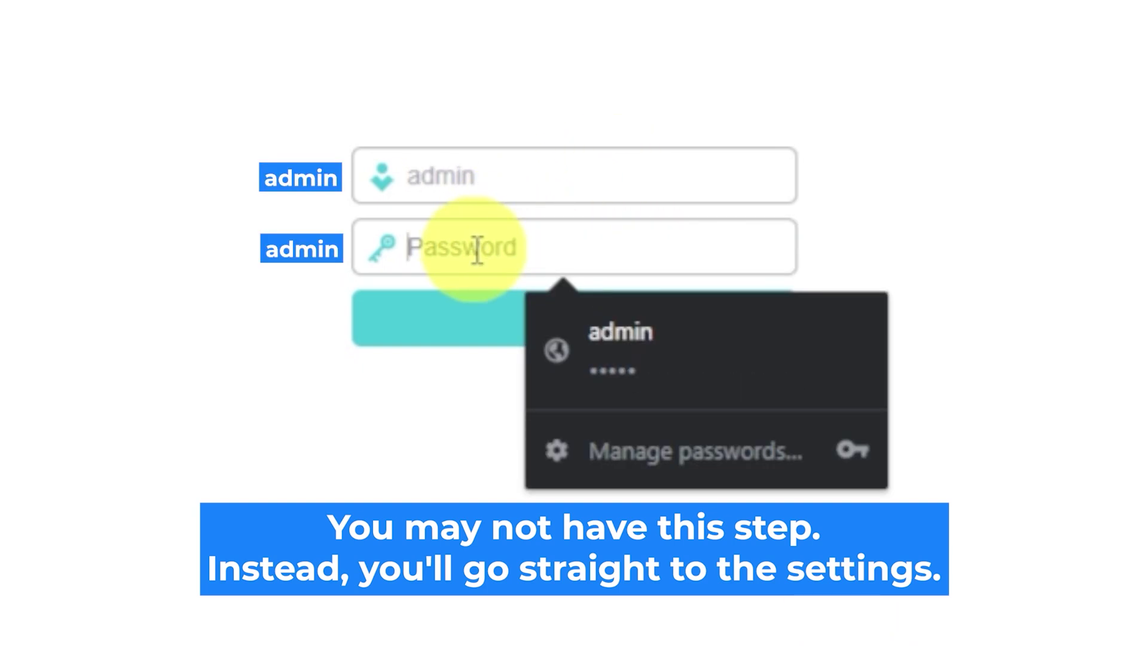
text(admin)
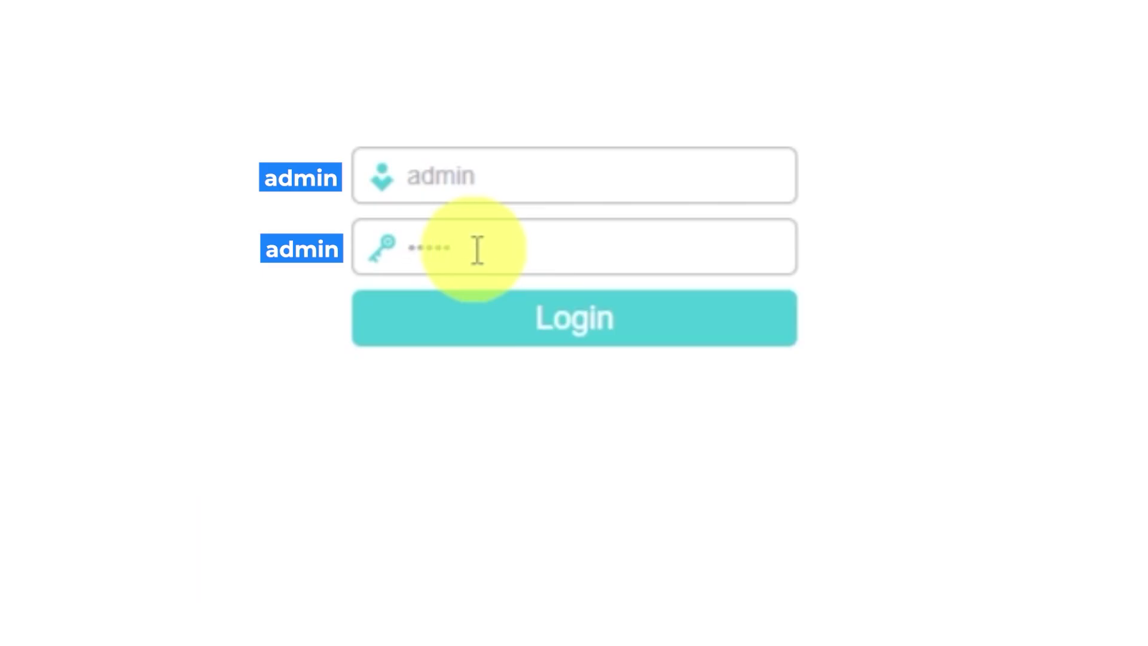
click(512, 333)
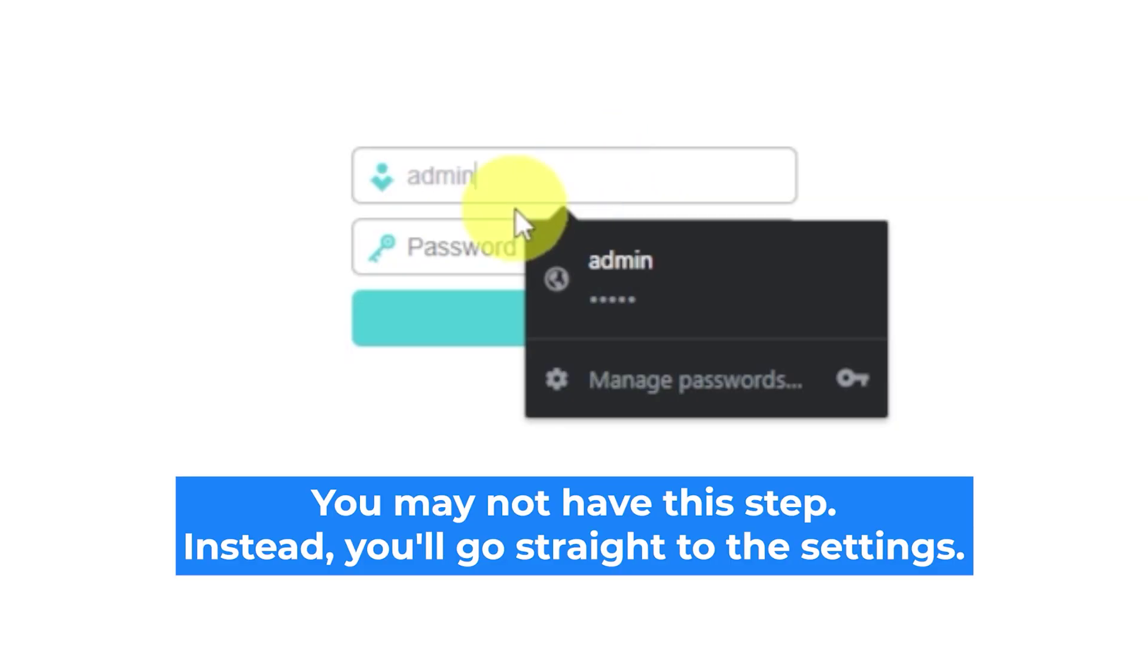
Re-enter the default login password to retry signing in.
click(478, 249)
text(admi)
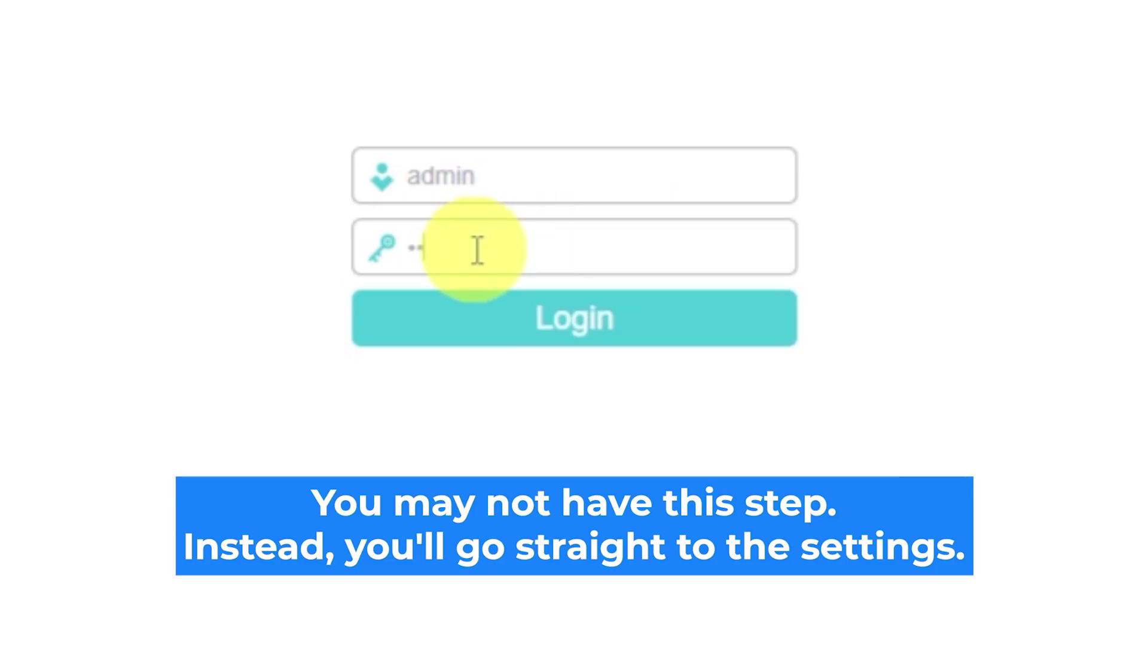
text(n)
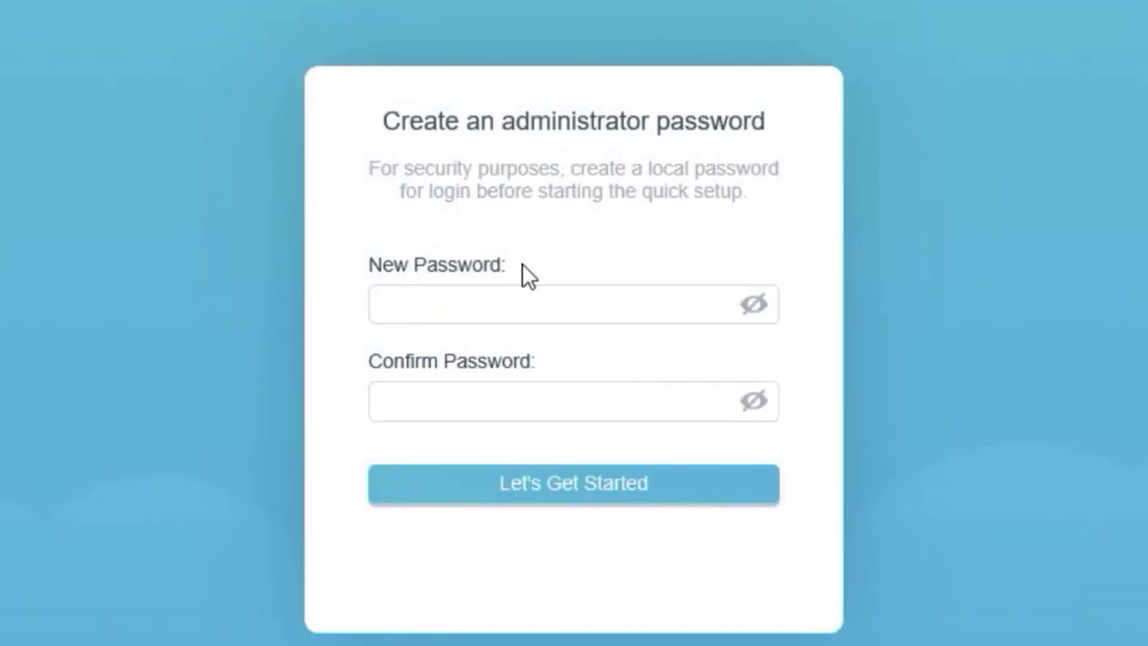
Create a new administrator password, confirm it, and begin the setup wizard.
click(432, 293)
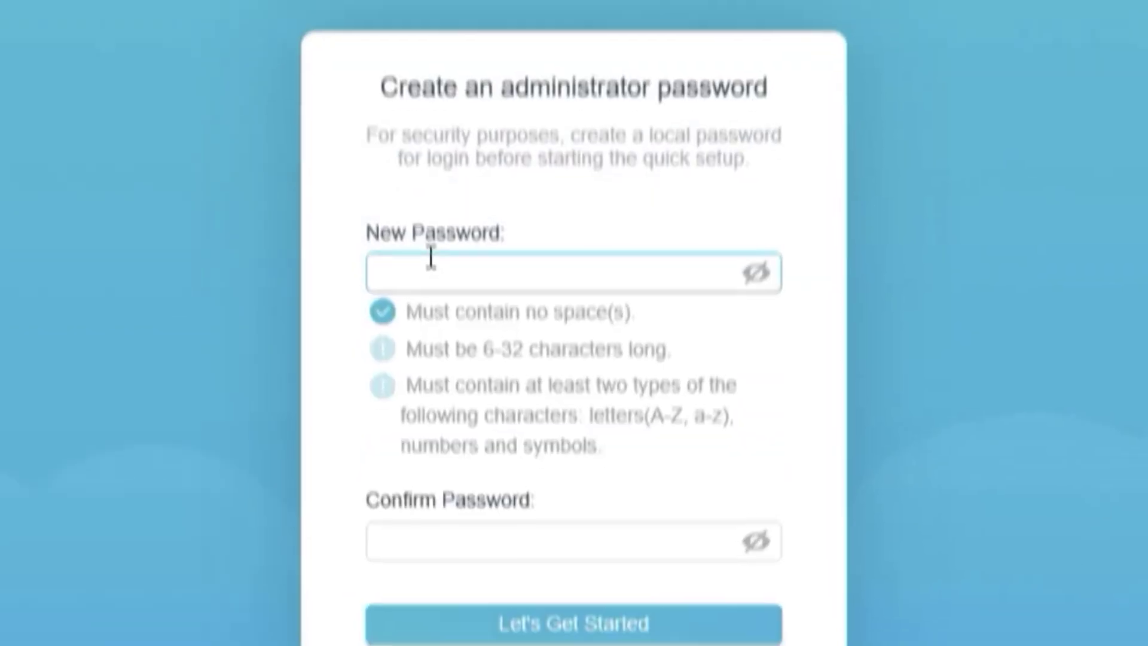
text(*****)
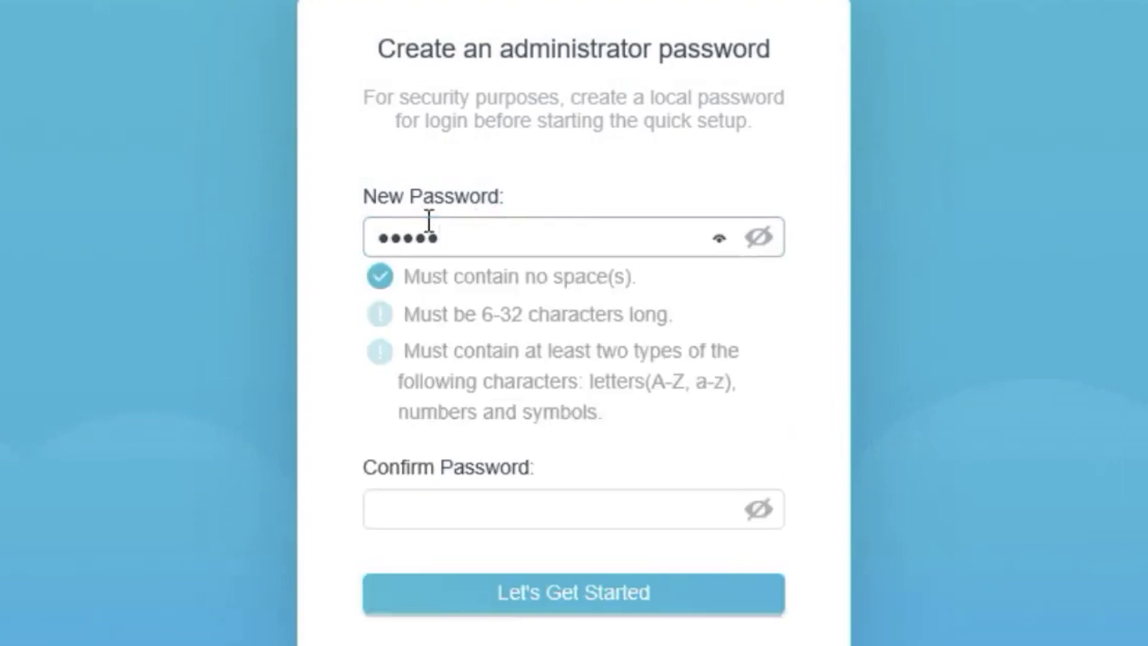
text(*****)
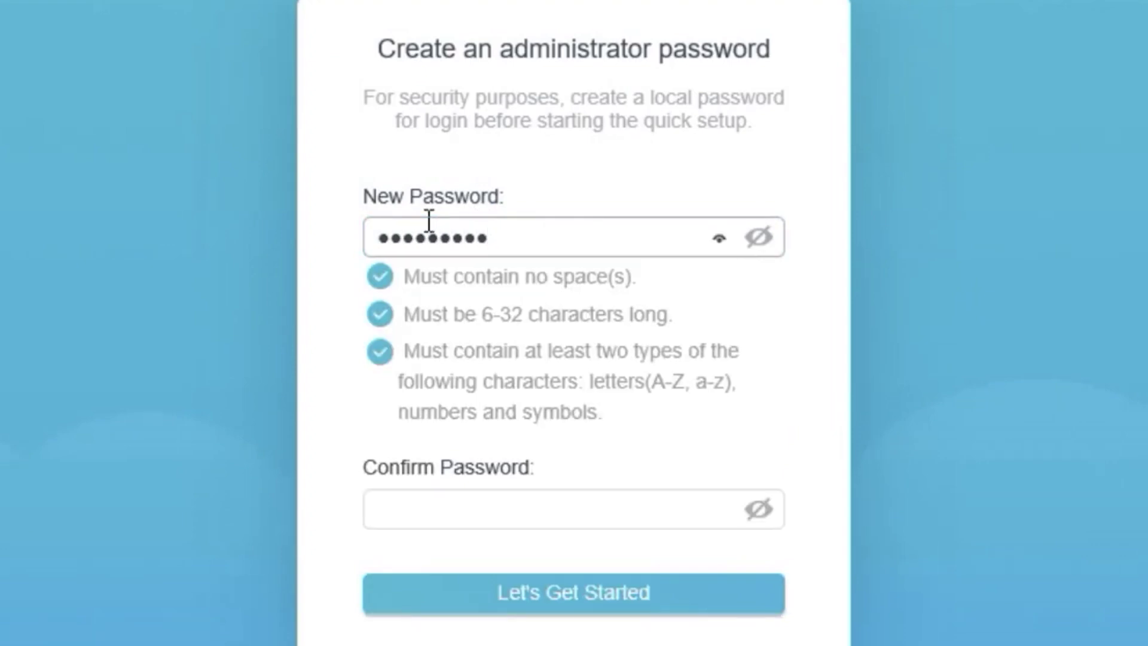
click(436, 511)
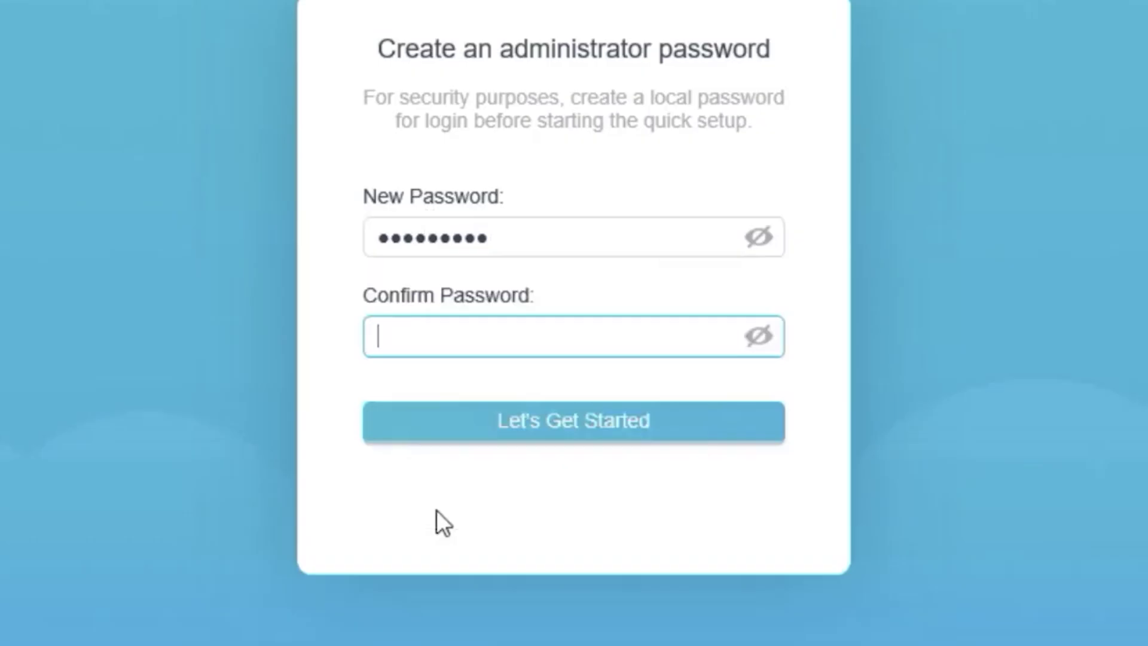
text(*****)
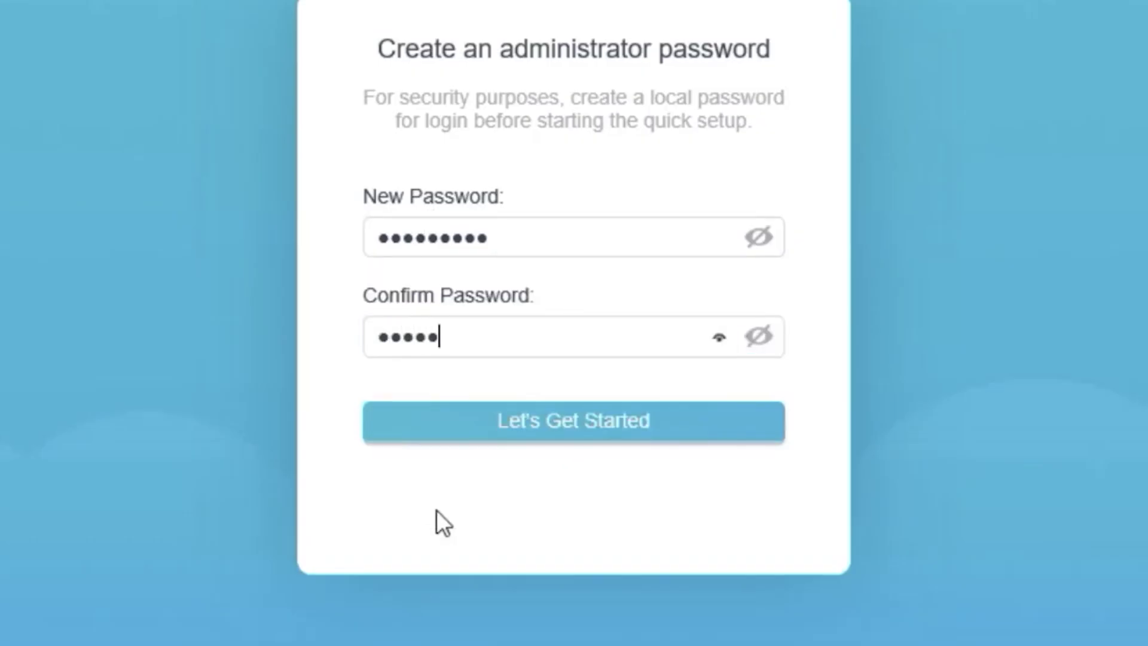
text(*****)
click(598, 426)
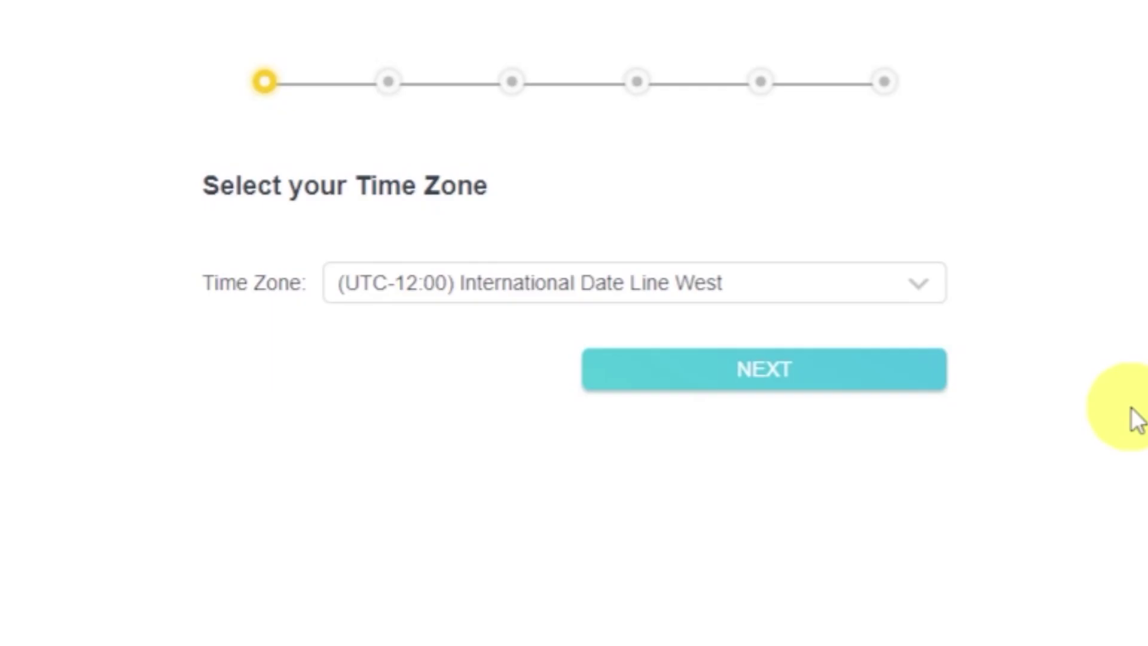
Leave the time zone at (UTC-12:00) International Date Line West and continue.
click(939, 292)
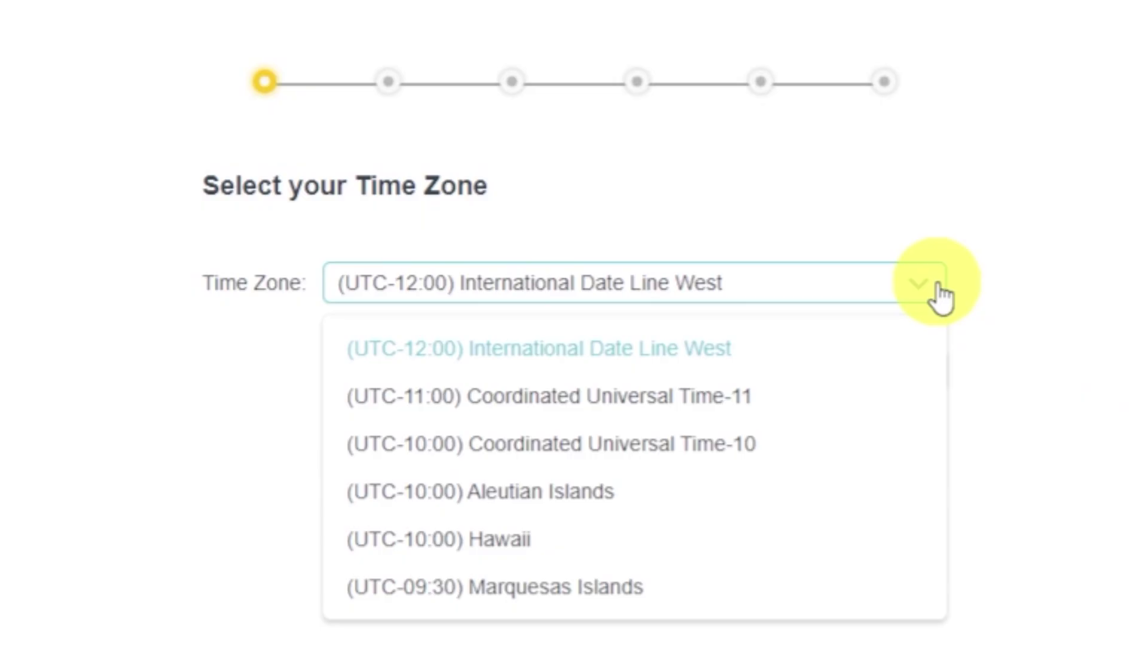
click(939, 293)
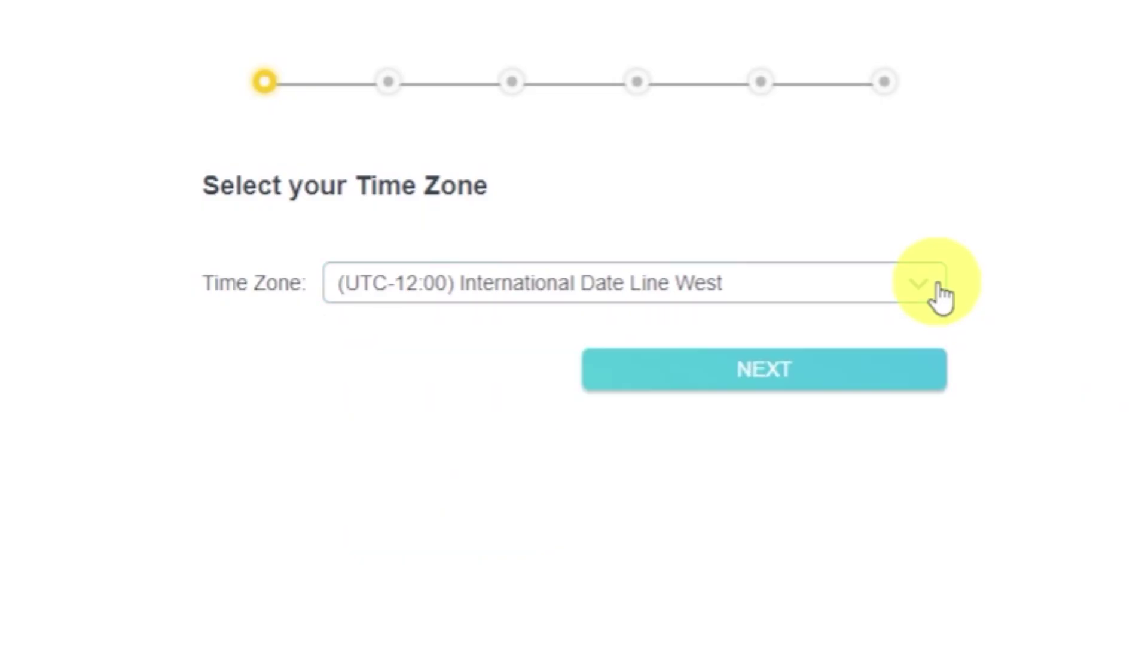
click(904, 381)
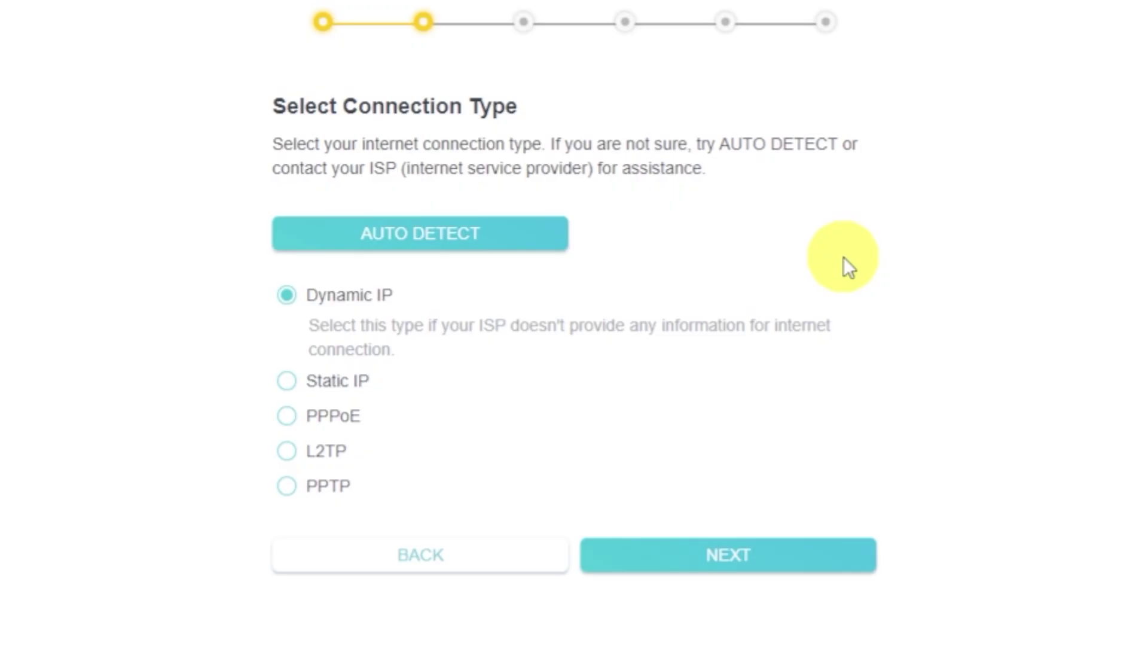
Auto-detect the connection, choose Dynamic IP, and advance to the MAC address step.
click(521, 232)
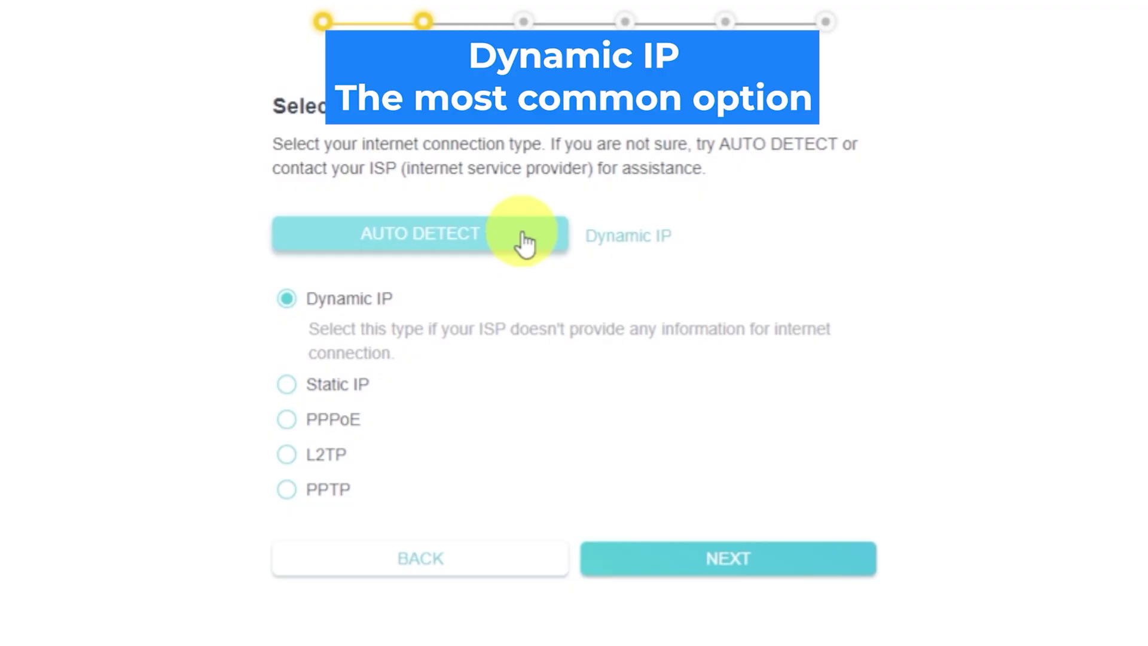
click(286, 305)
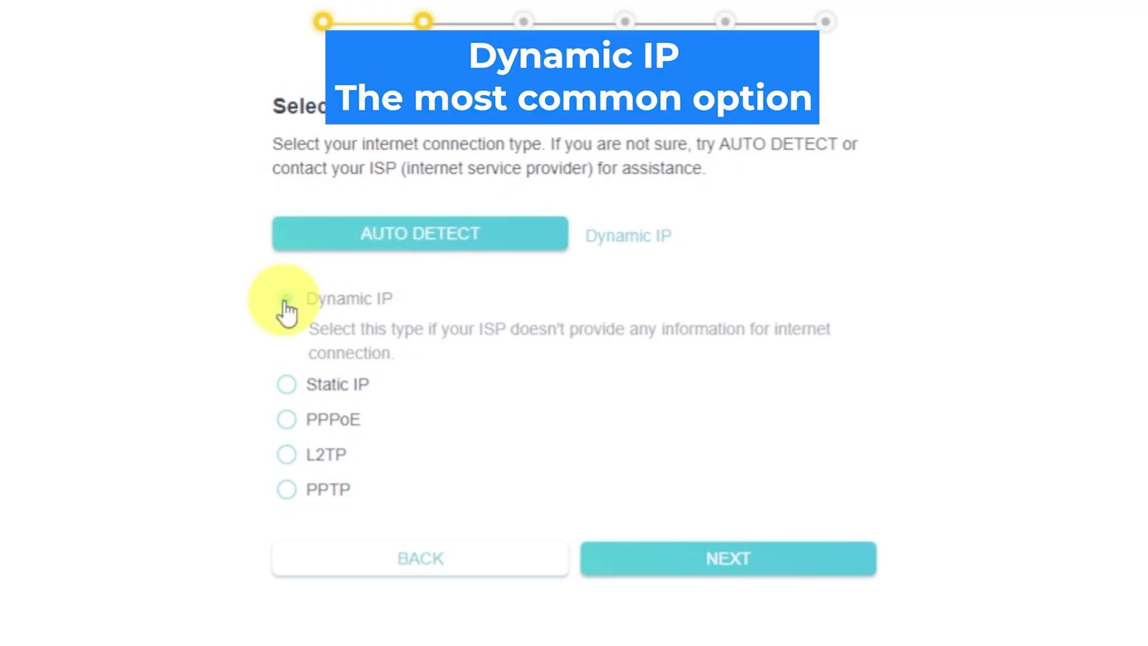
click(798, 574)
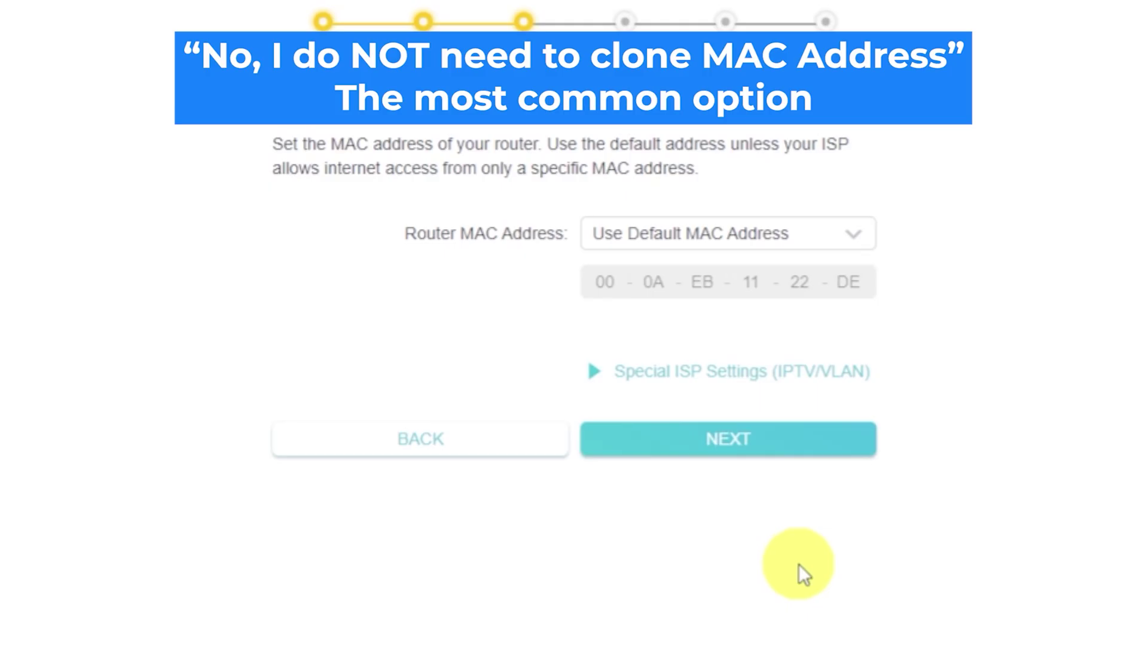
click(864, 242)
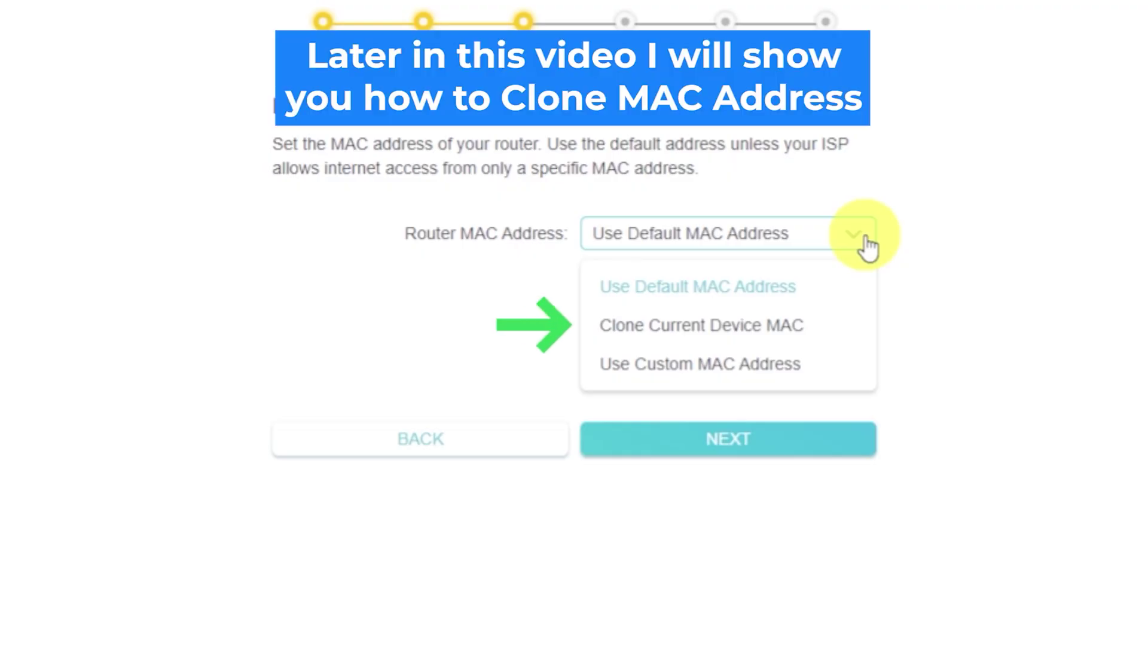
click(866, 240)
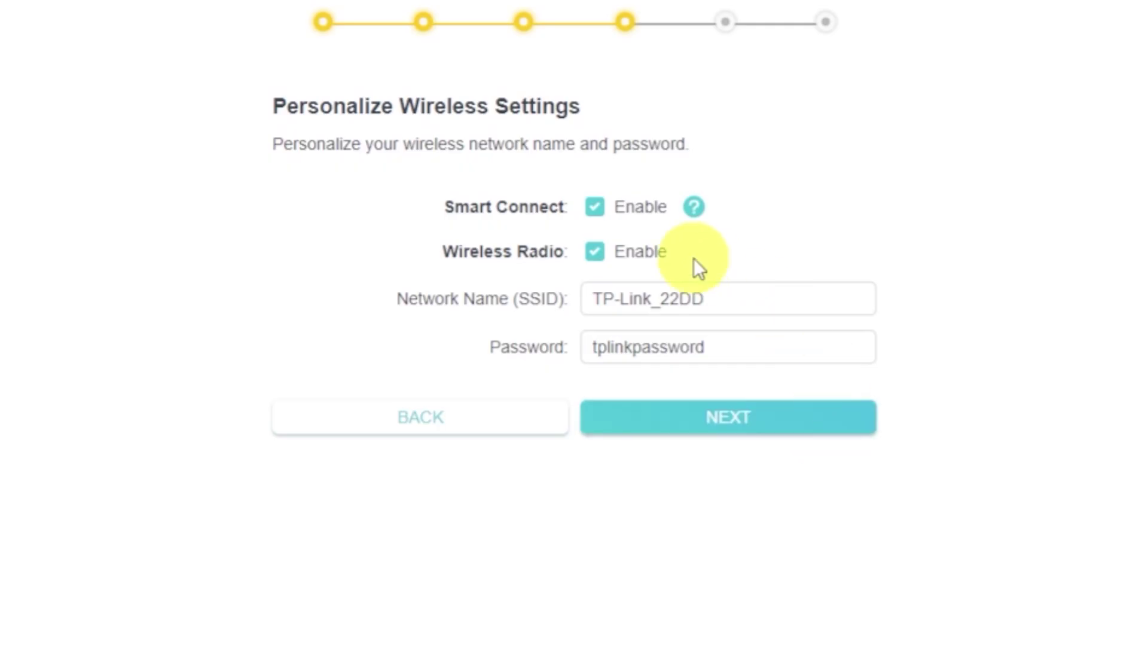
Keep the wireless radio enabled with SSID TP-Link_22DD and its password, then proceed to the connection test.
click(596, 252)
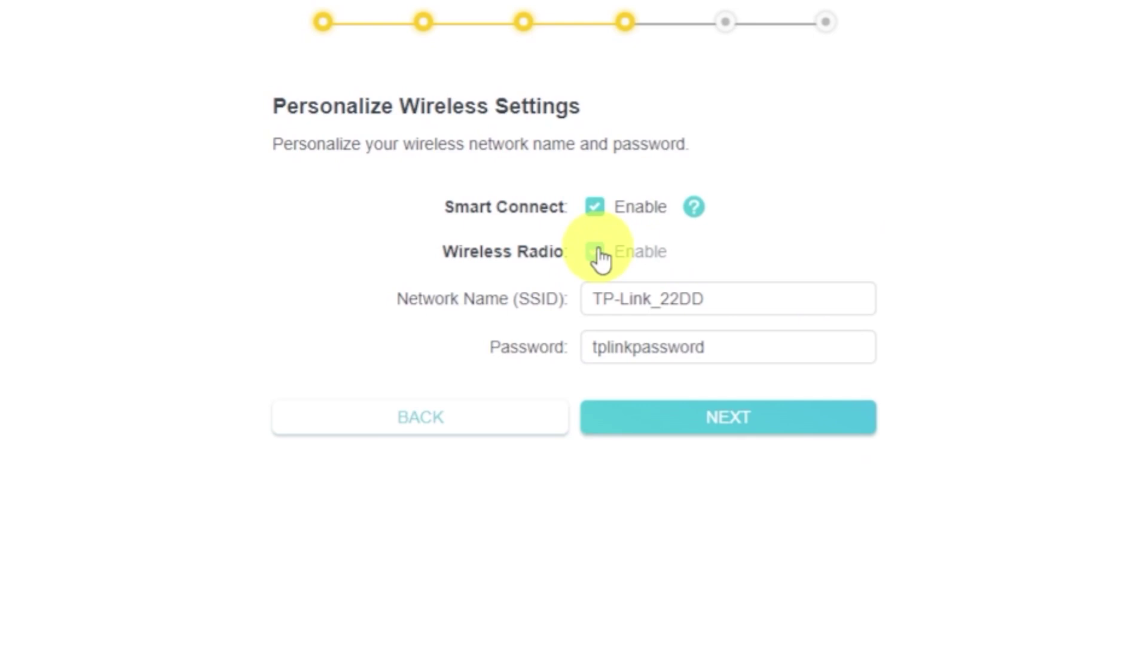
click(599, 254)
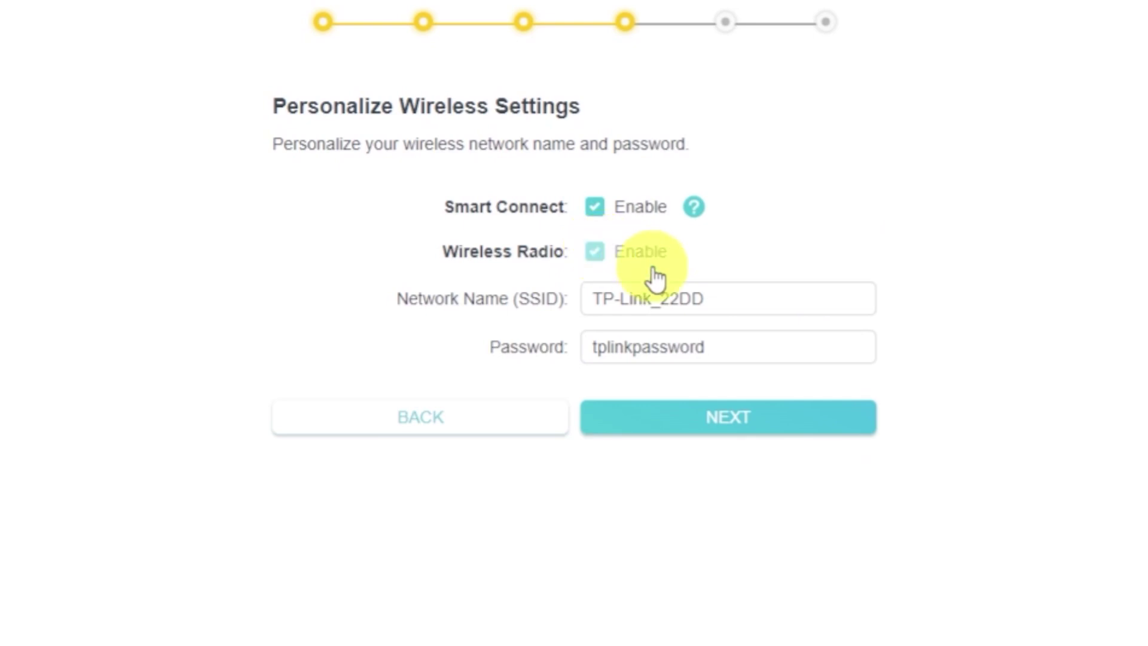
click(767, 302)
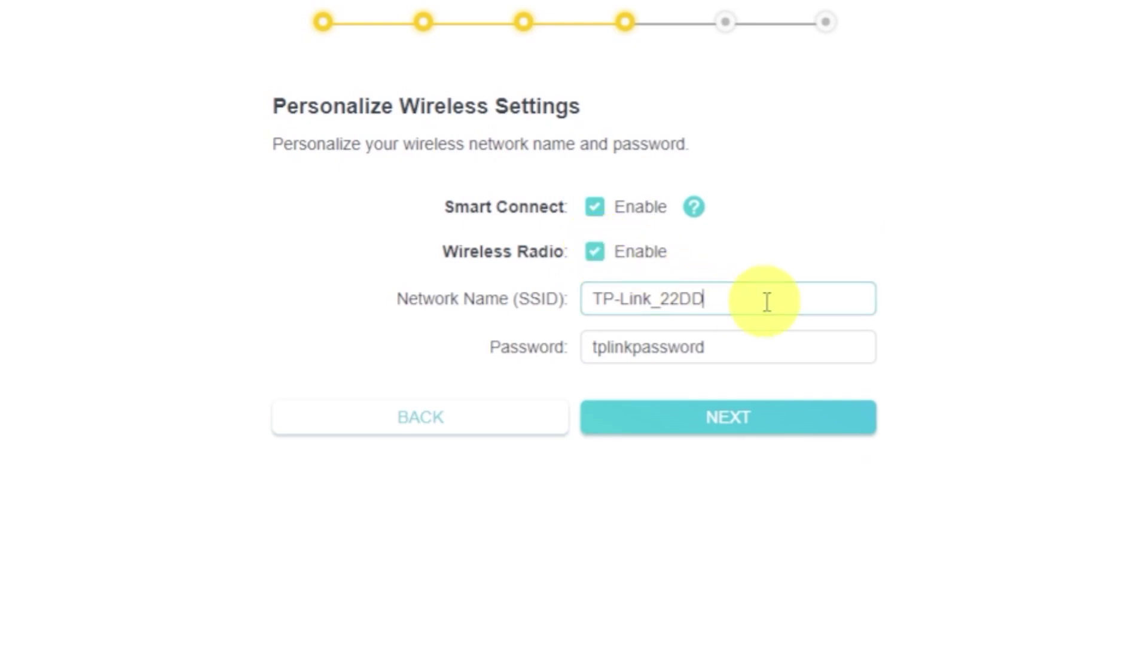
click(761, 343)
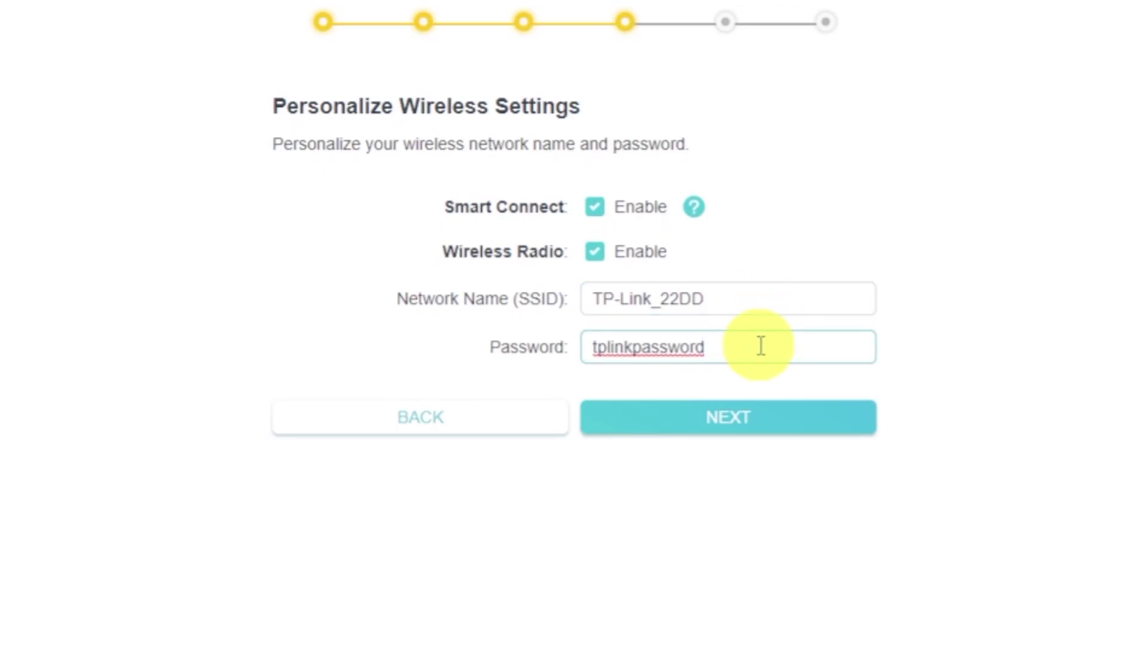
click(765, 426)
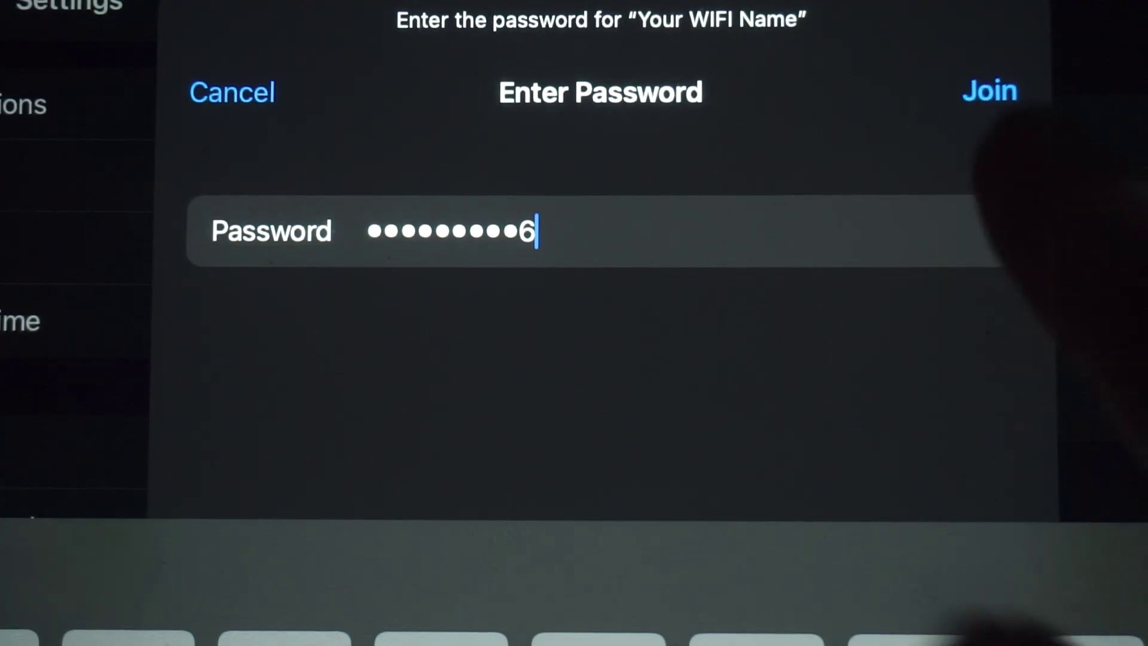
Rejoin the router's Wi-Fi and skip the TP-Link Cloud sign-in.
click(990, 91)
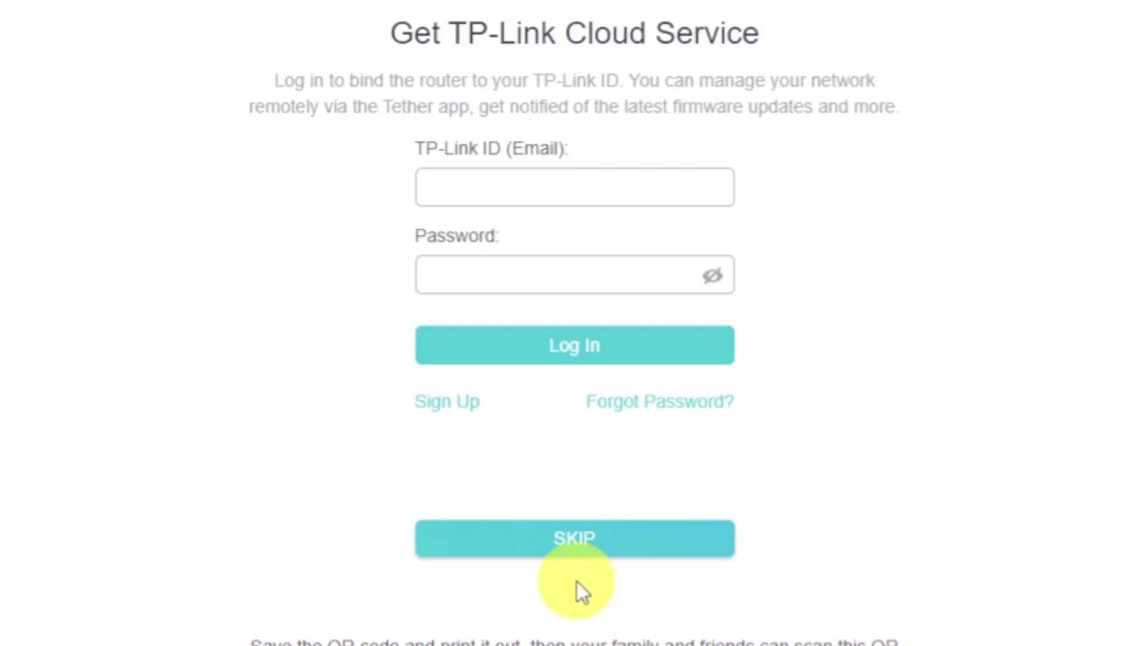
click(571, 541)
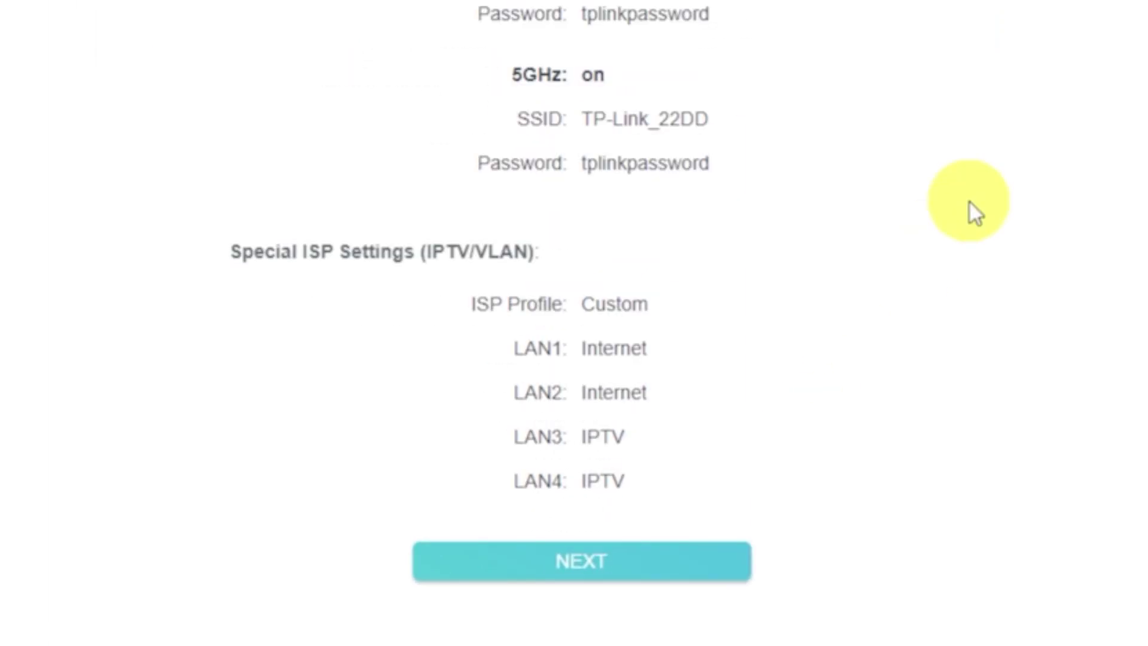
Accept the Dynamic IP / TP-Link_22DD summary and skip the failed connection check.
click(708, 565)
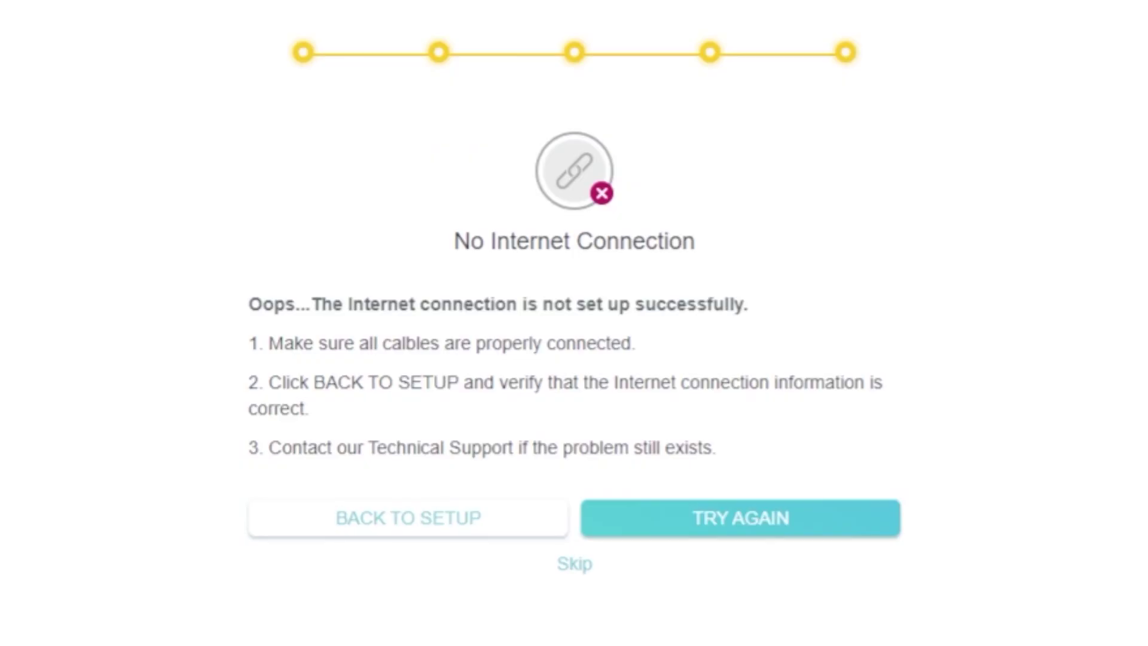
click(578, 565)
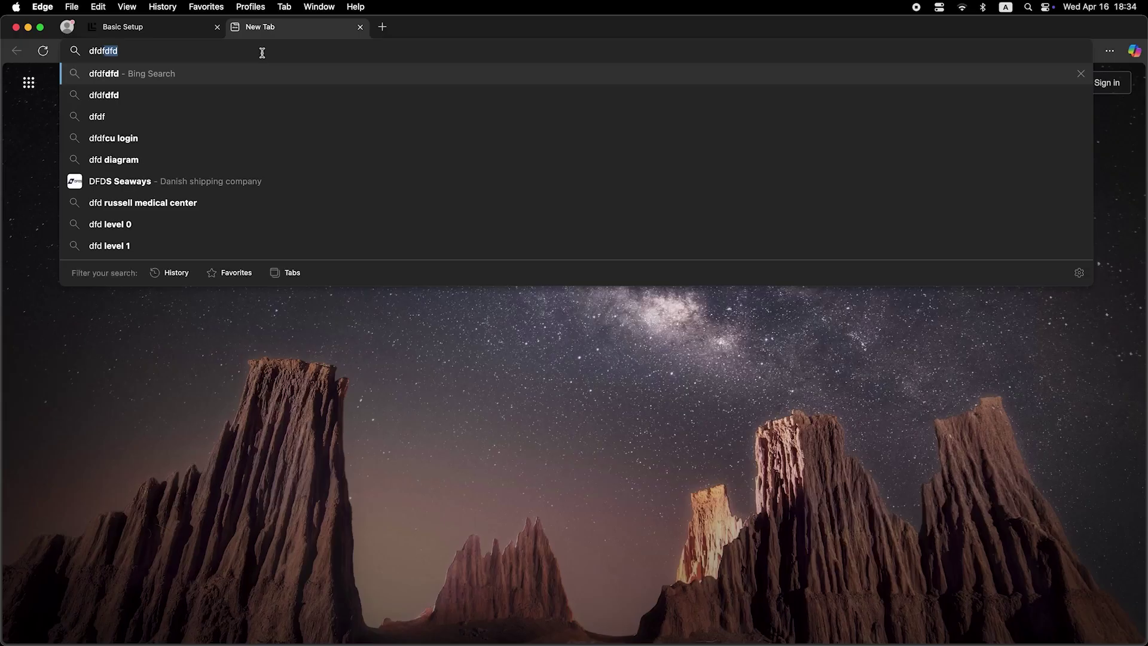
Search for 'fdf' from the Edge address bar to test internet access.
text(fdfdfdf)
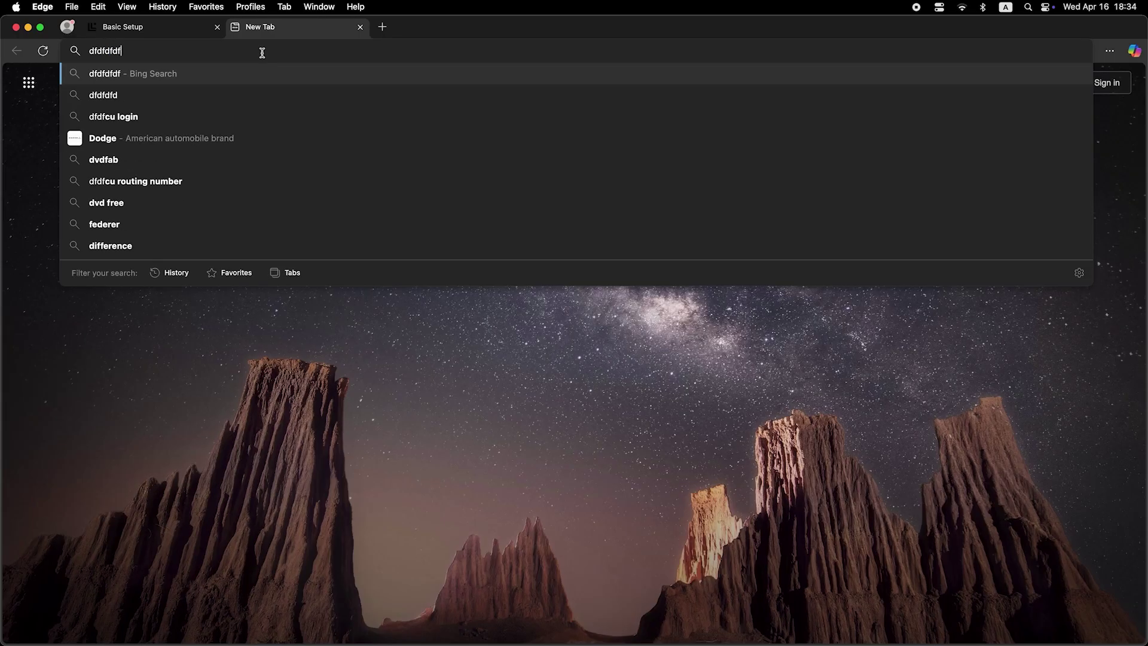
key(Return)
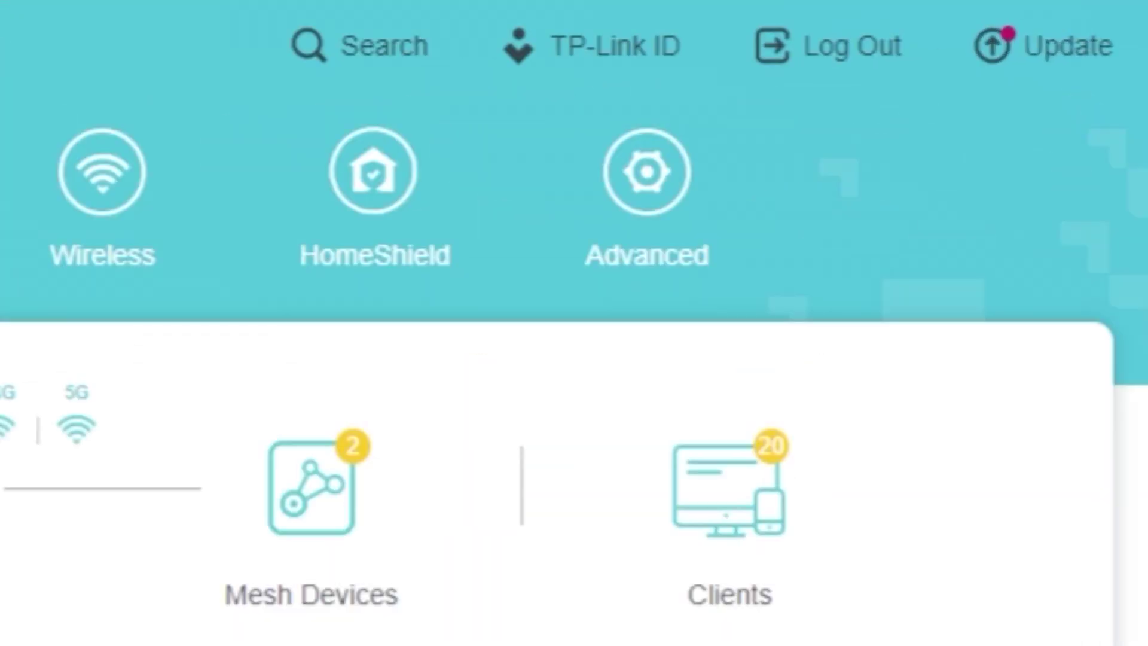
Reboot the router from Advanced > System > Reboot.
click(628, 270)
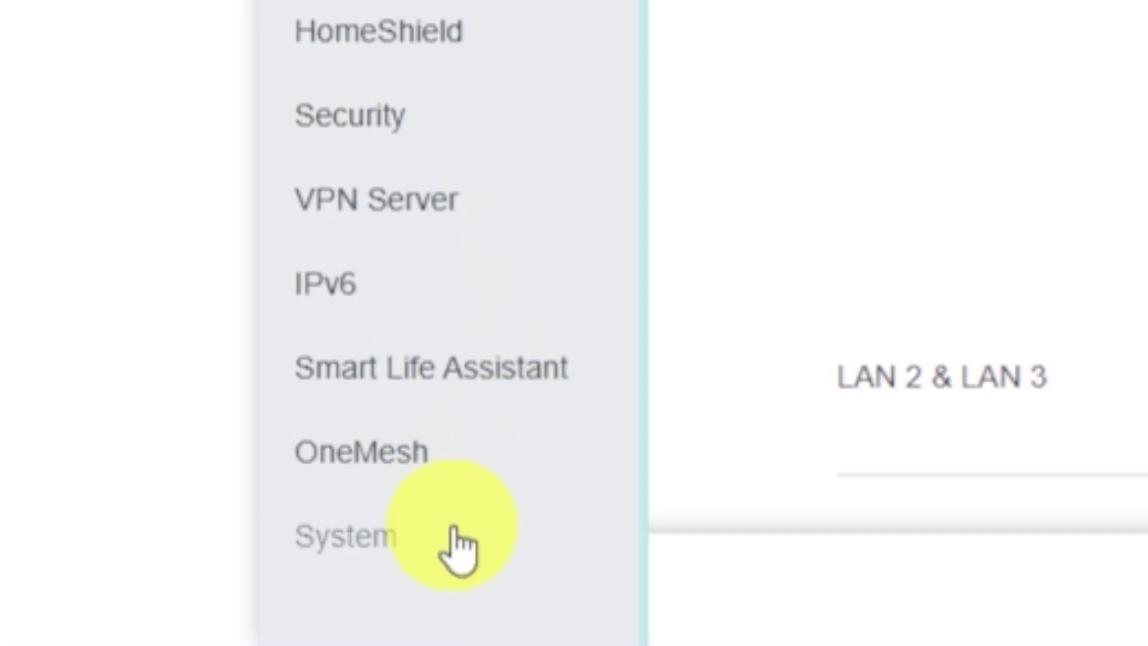
click(452, 566)
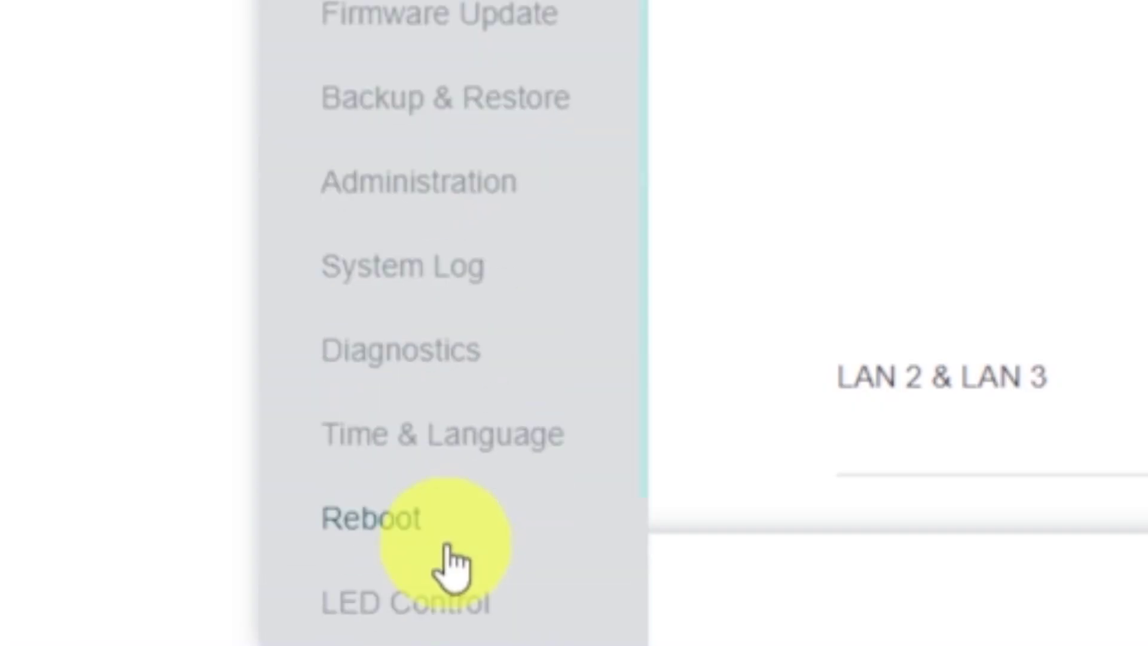
click(508, 526)
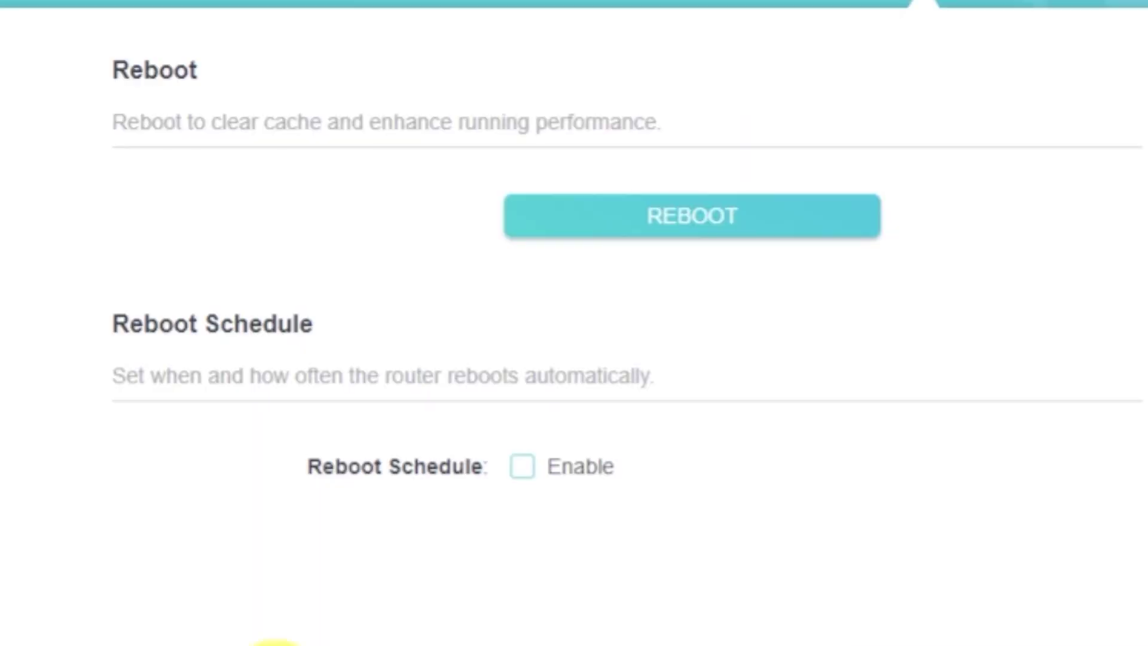
click(633, 227)
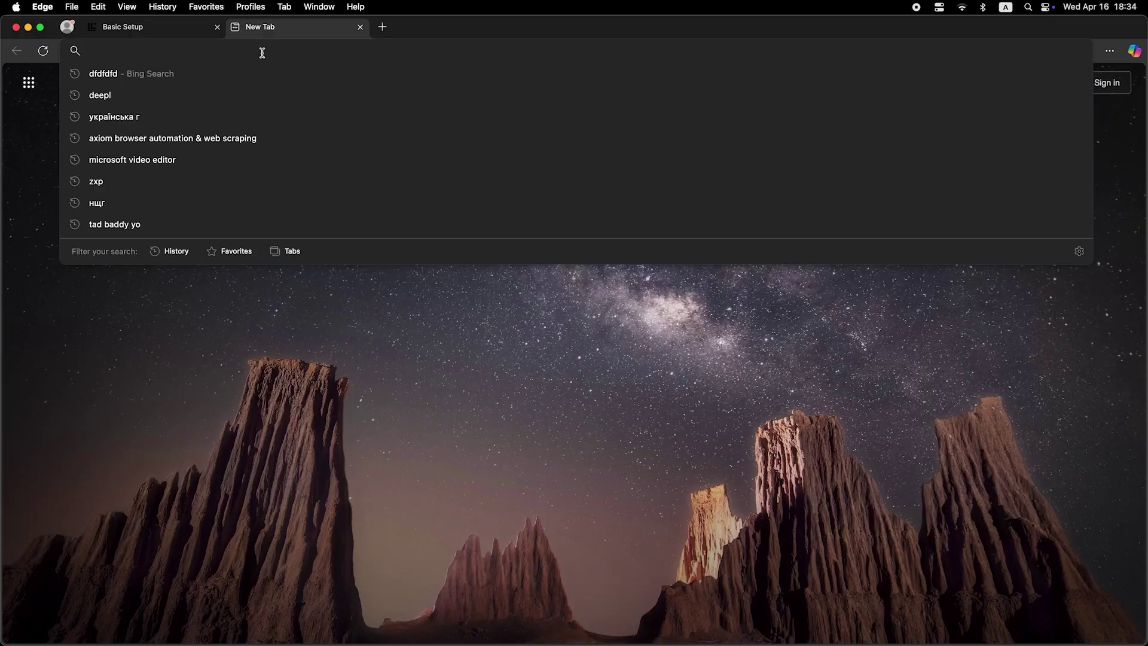
Run a Bing search for 'dfdfdfdf', then enter the router's local password on the login page.
text(dfdfdfdf)
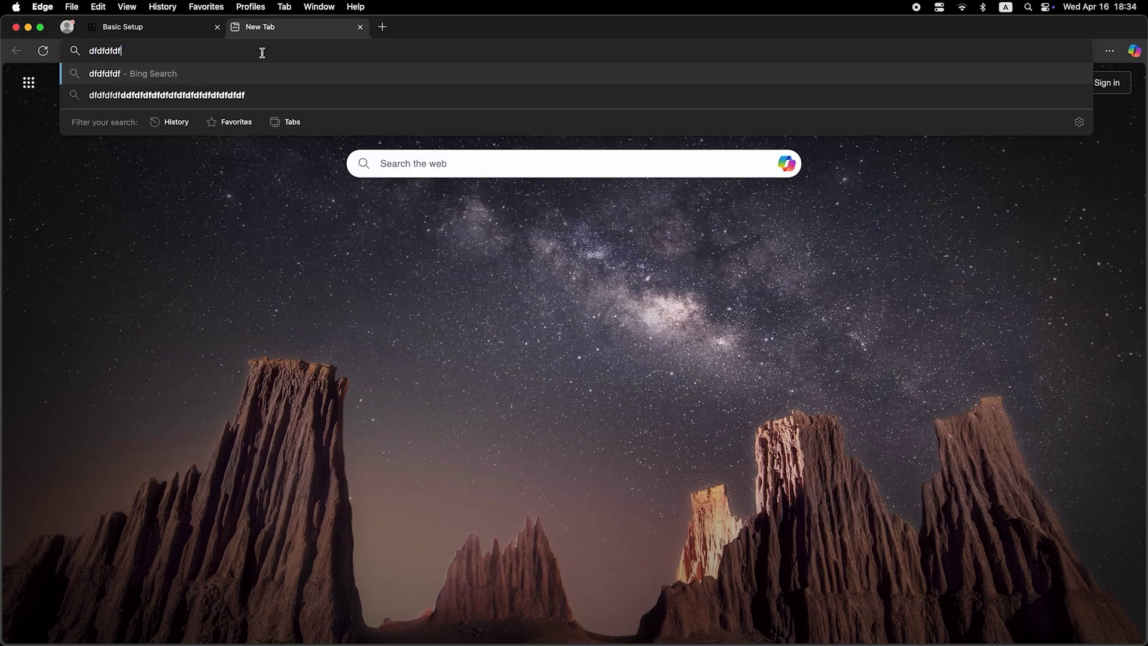
key(Return)
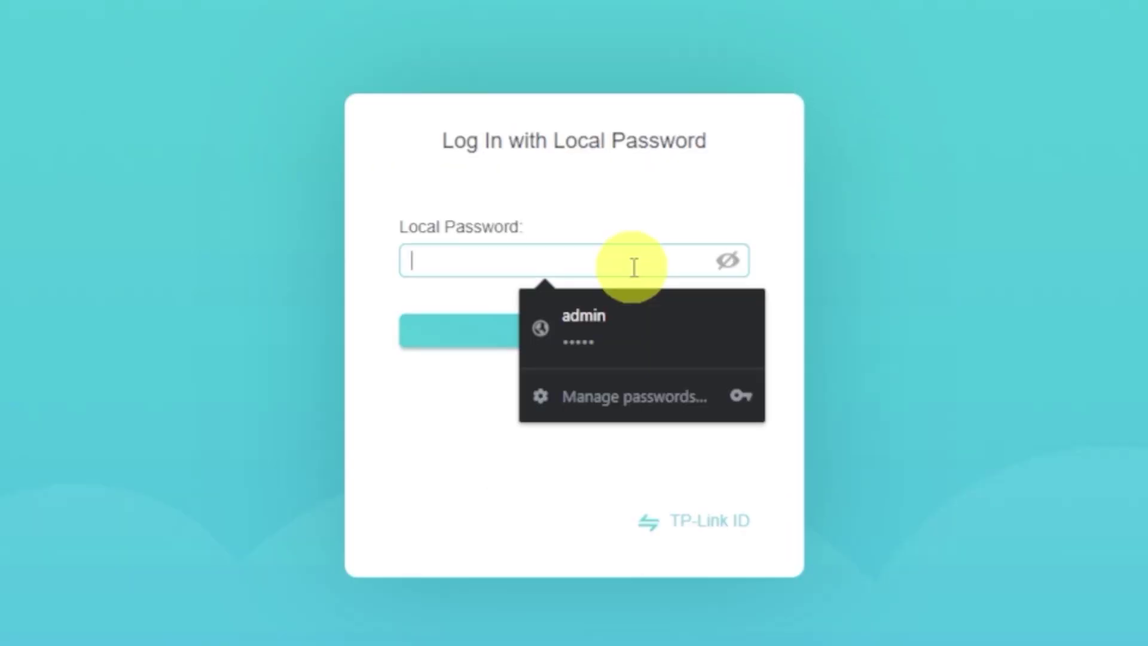
text(*********)
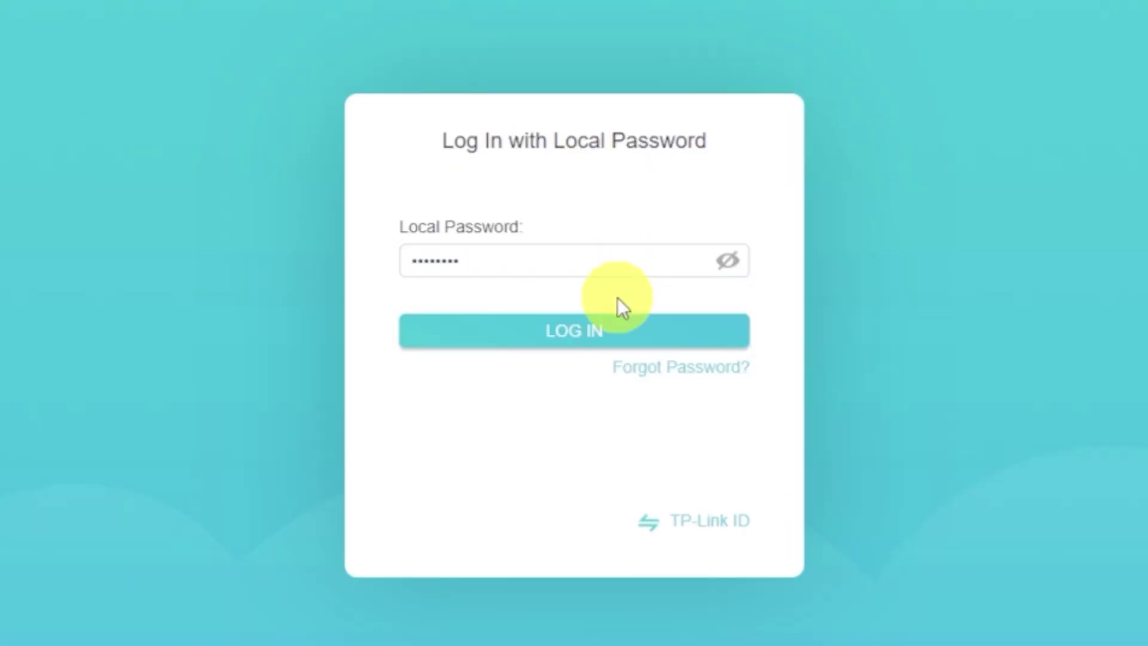
Log in and view the Router MAC Address choices on the Internet settings page.
click(603, 328)
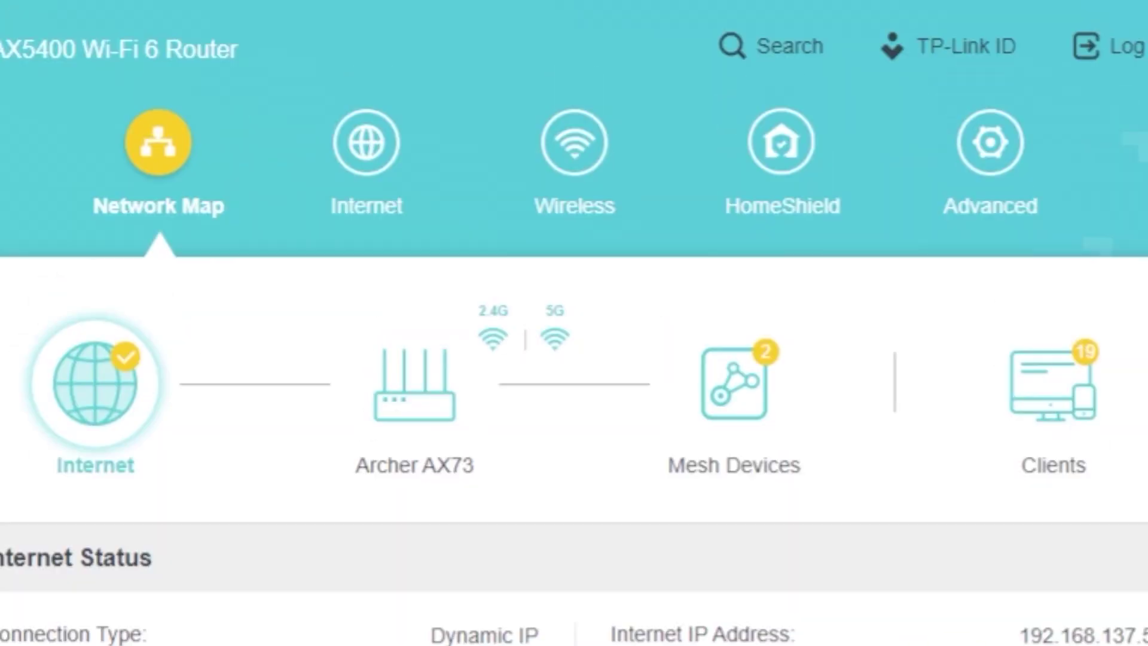
click(393, 187)
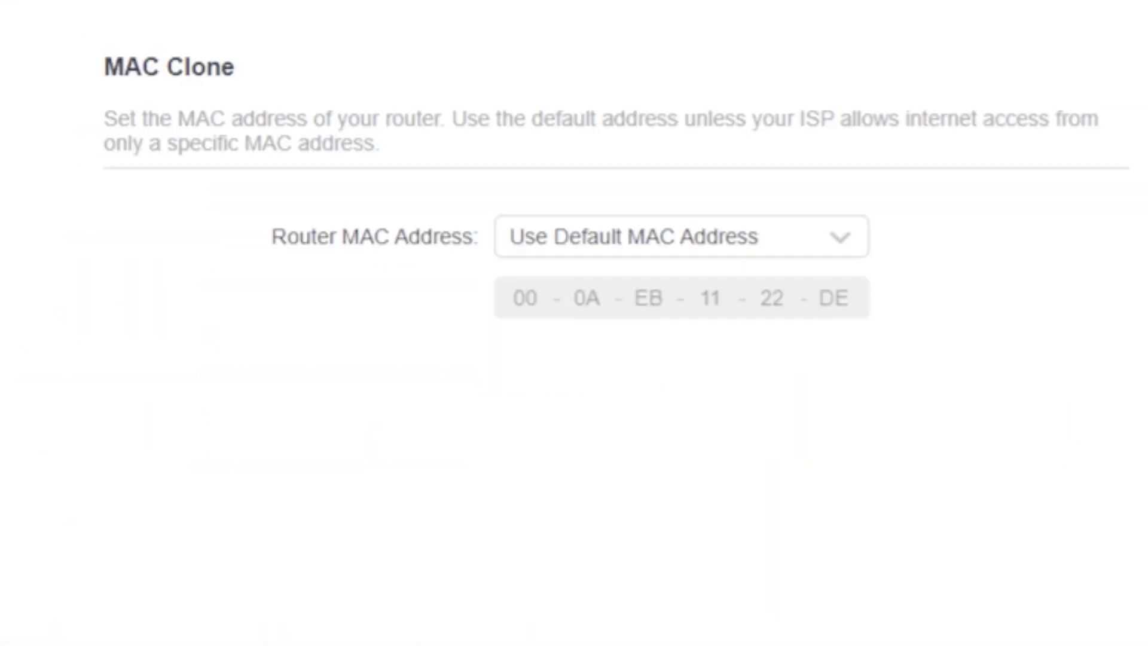
click(843, 242)
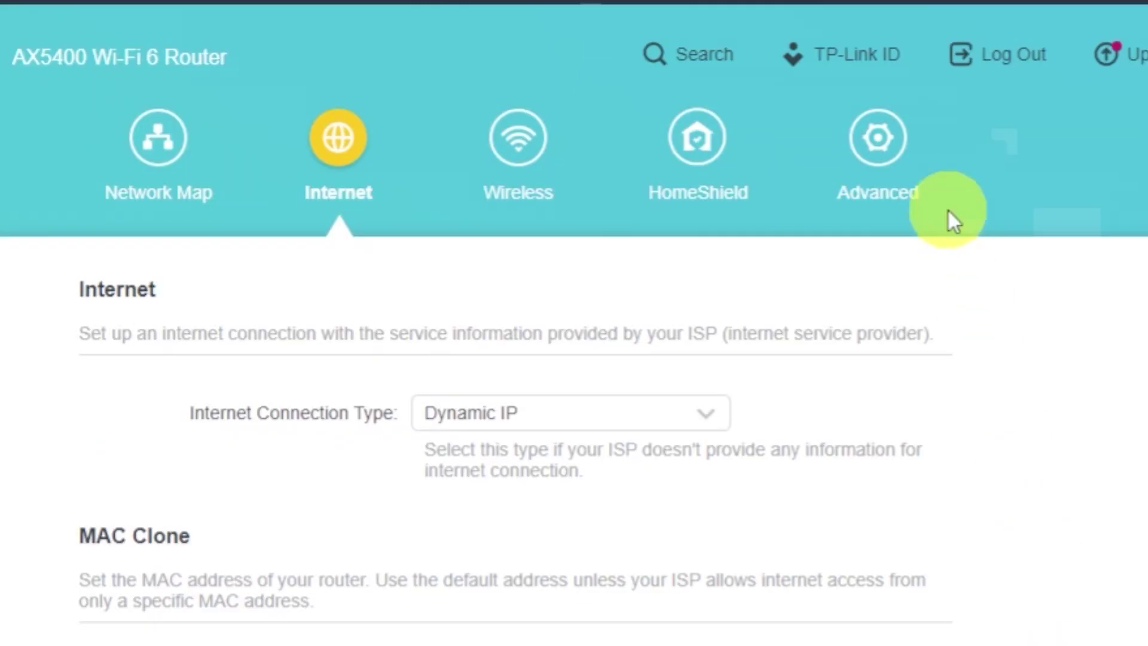
Reboot the router again from Advanced > System > Reboot to apply the MAC clone.
click(903, 149)
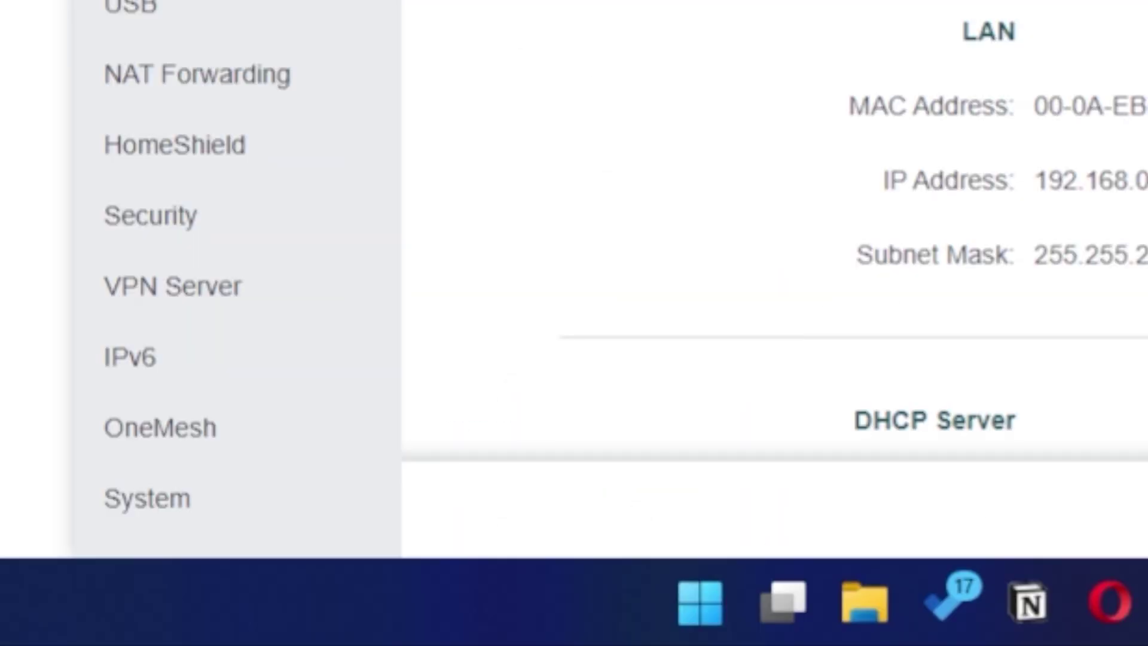
click(169, 505)
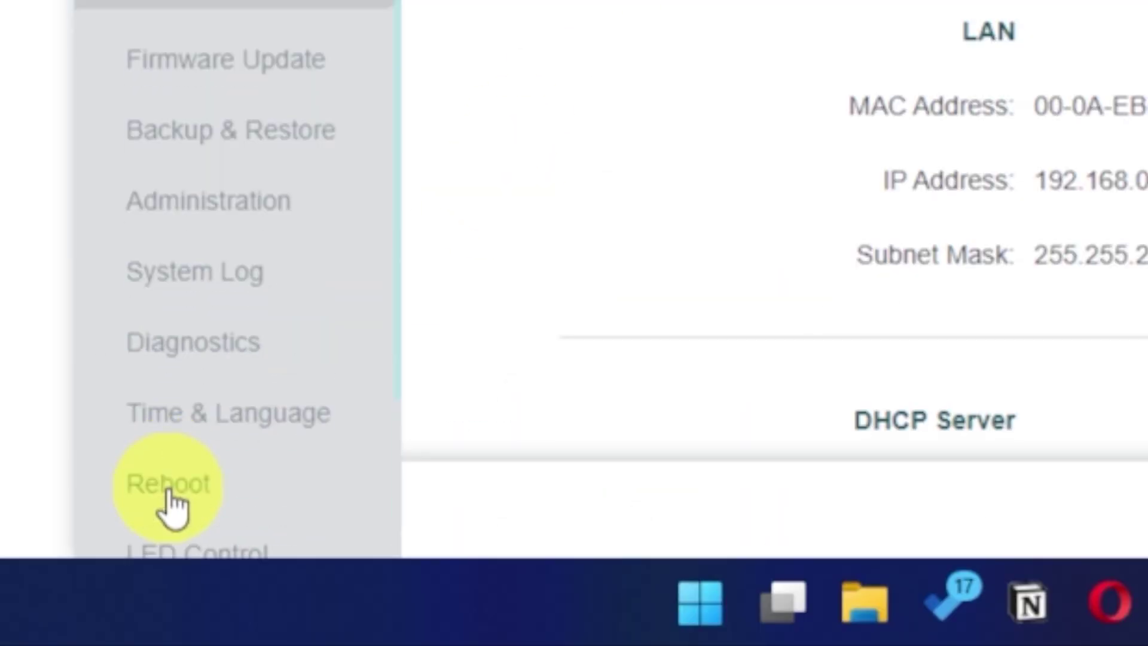
click(213, 500)
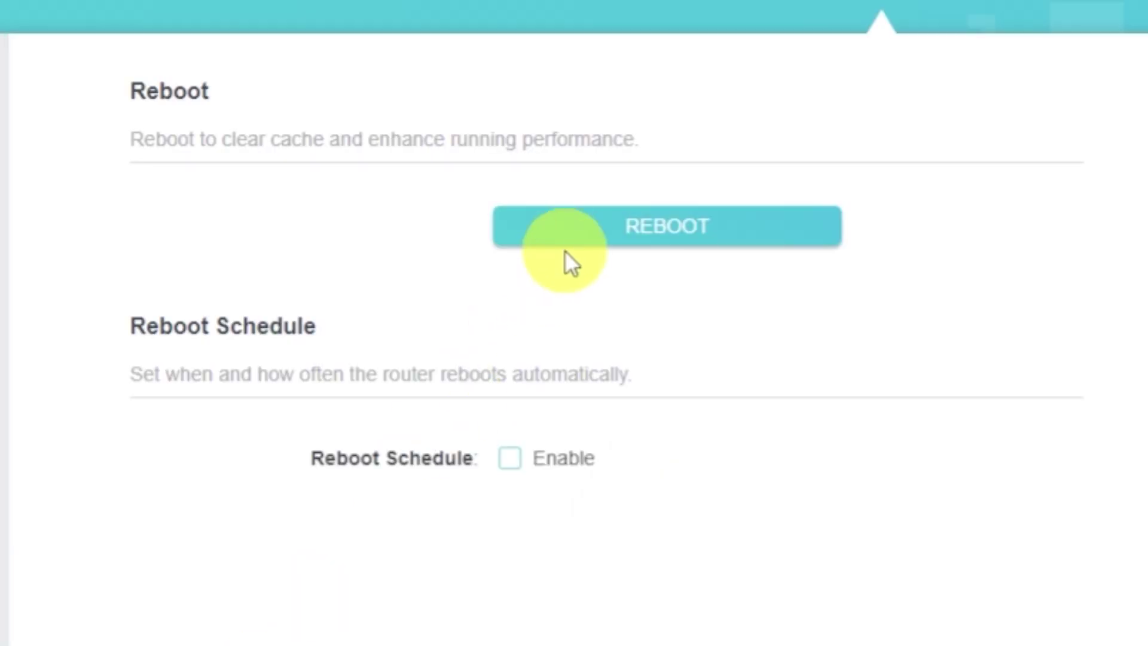
click(575, 235)
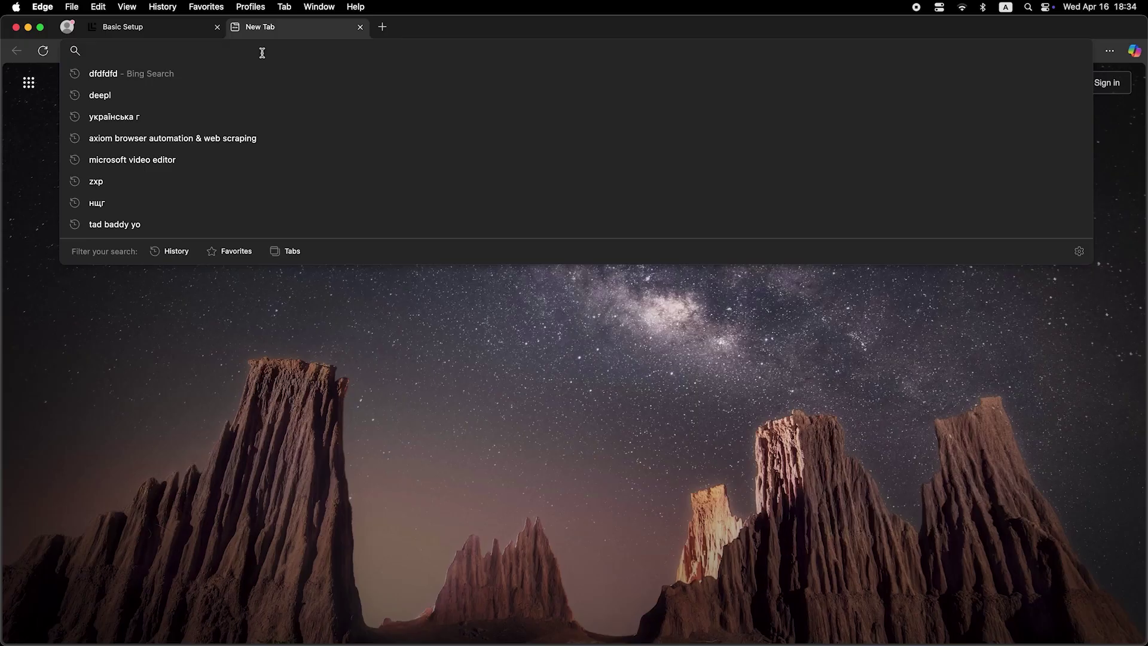
Search 'dfdfdfdf' in Edge and confirm Bing returns results.
text(dfdfdfdf)
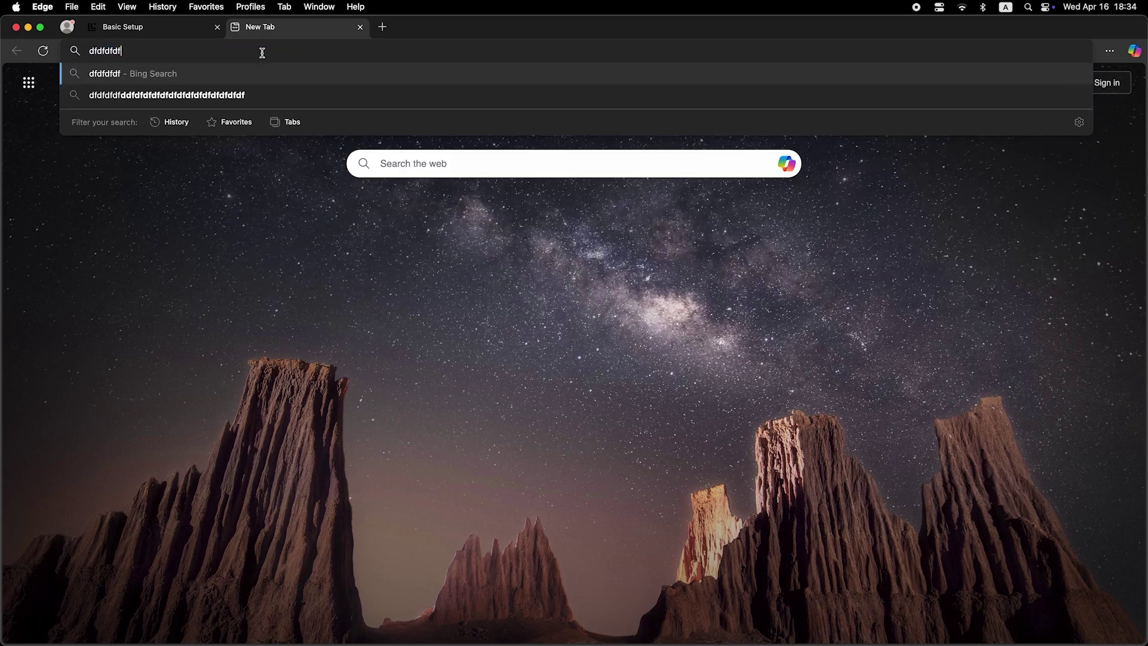
key(Return)
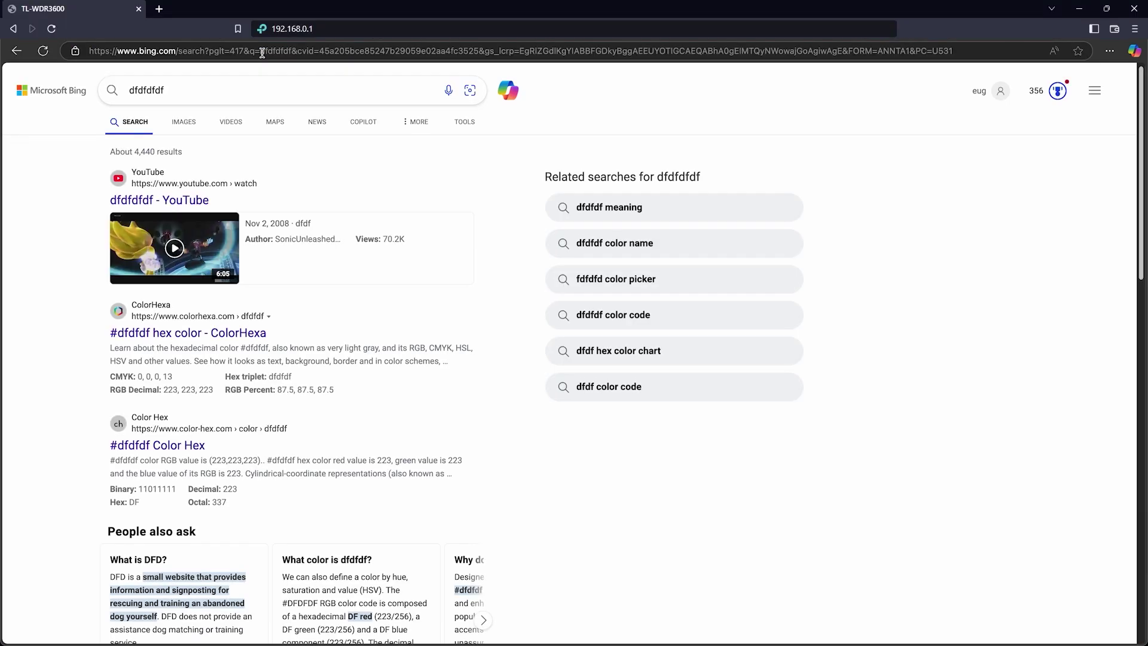